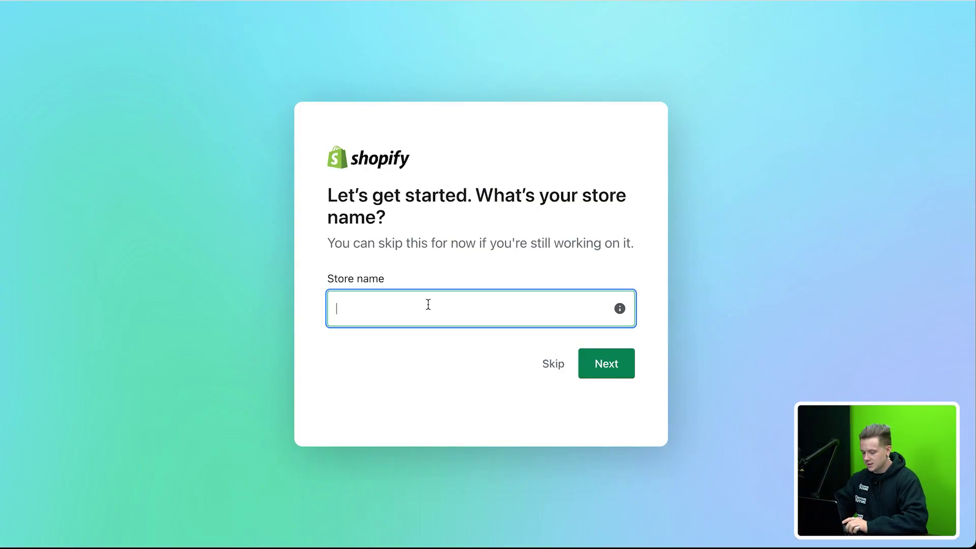
- Name the new store 'Mixie' and skip the setup questions to reach the location step
type("Mixie")
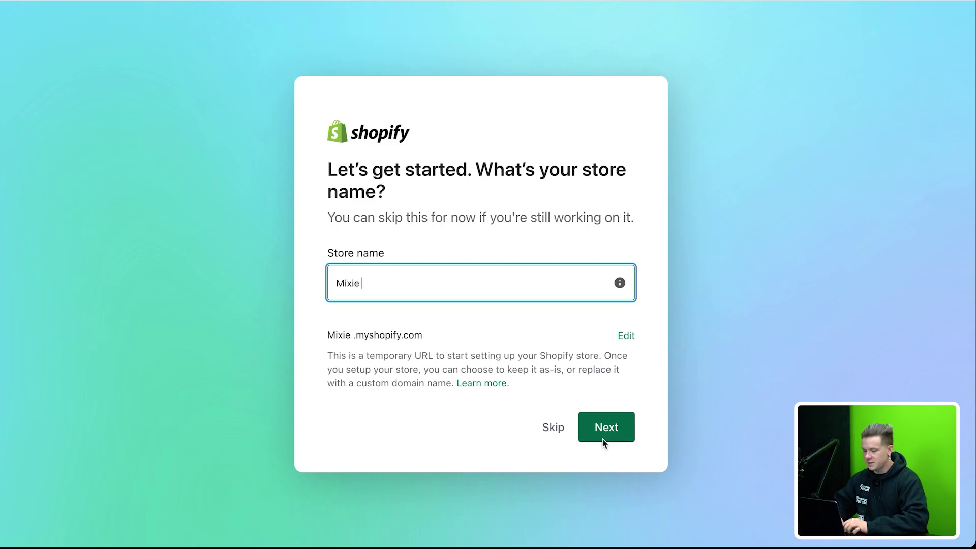
left_click(607, 427)
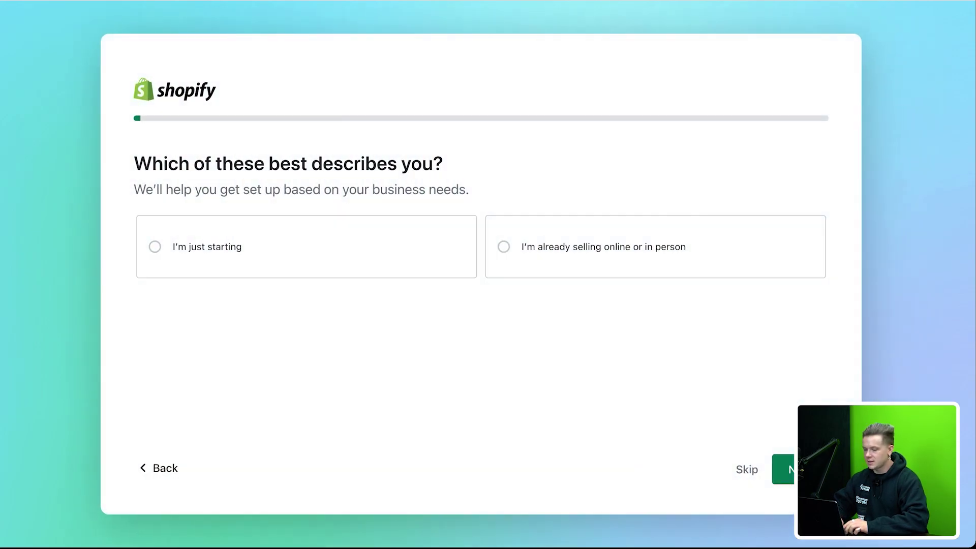
left_click(754, 470)
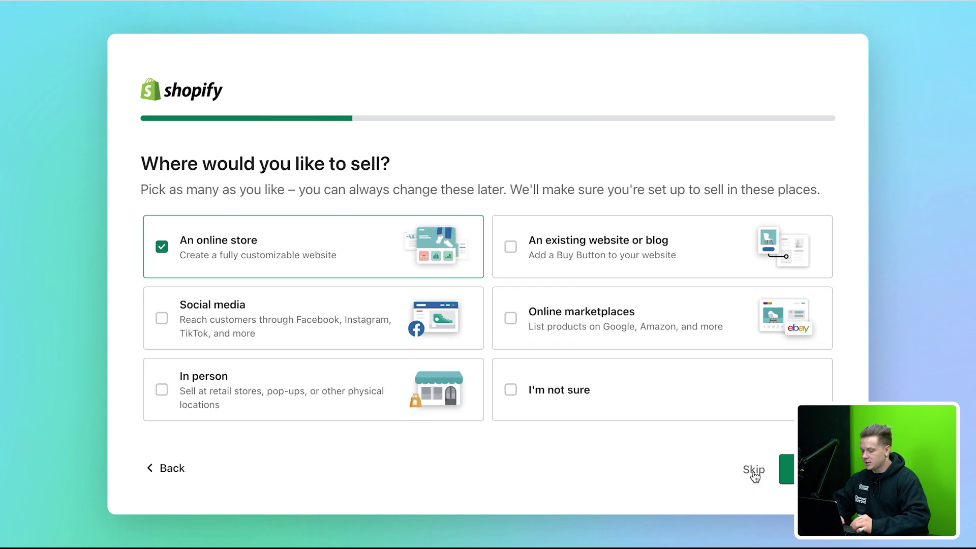
left_click(754, 469)
left_click(754, 470)
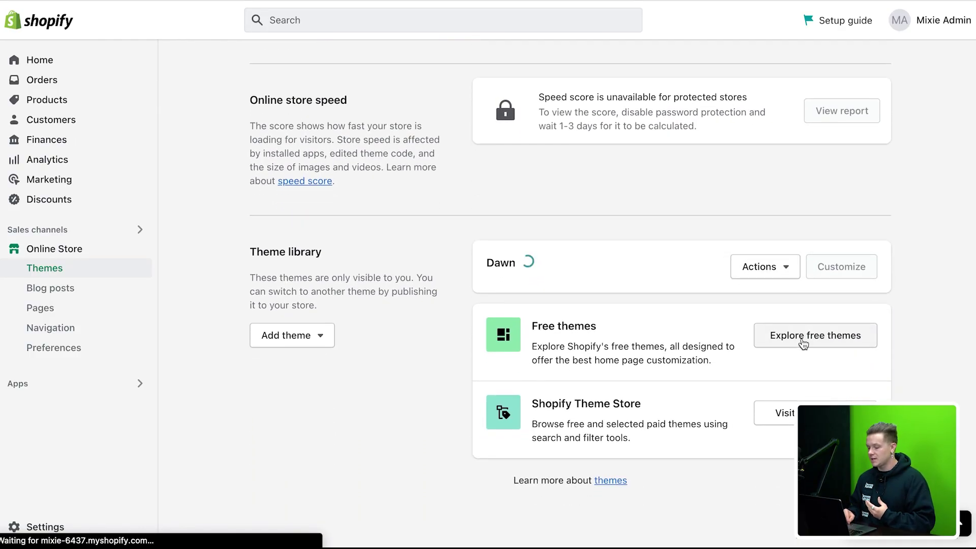
- Browse Shopify's free themes on the way to the Debutify theme website
left_click(803, 341)
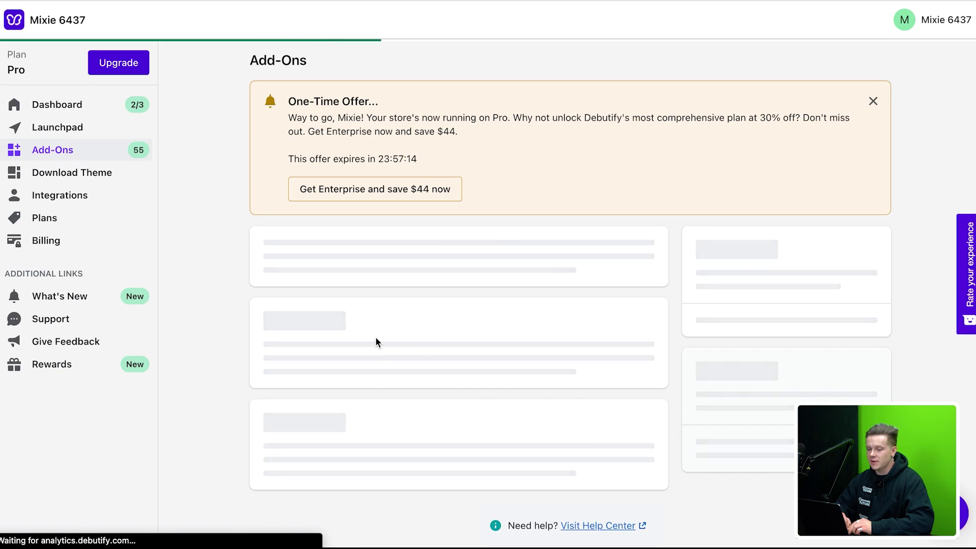
- Scroll through the Debutify Add-Ons page to find the Debutify Theme 4.10.2 download
scroll(534, 232, "down", 3)
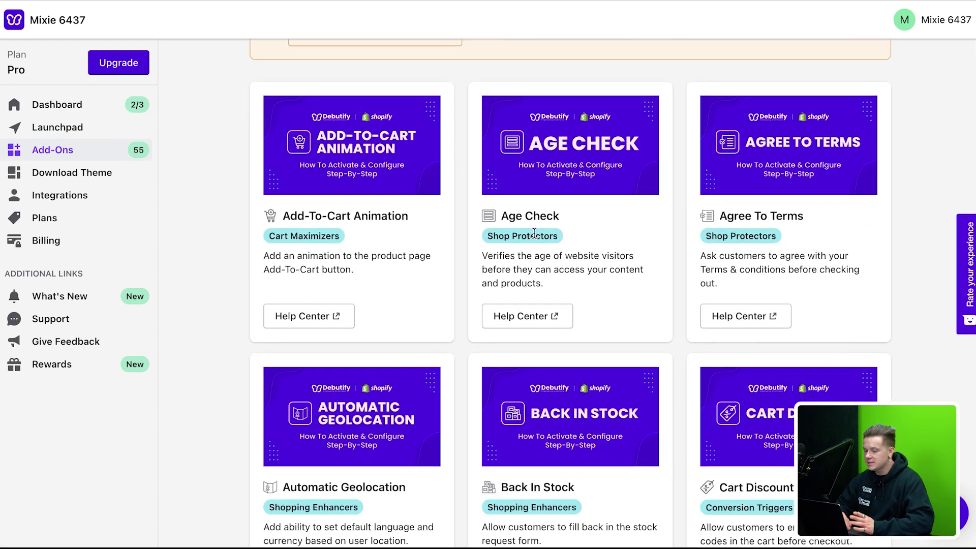
scroll(534, 233, "down", 2)
scroll(533, 233, "up", 1)
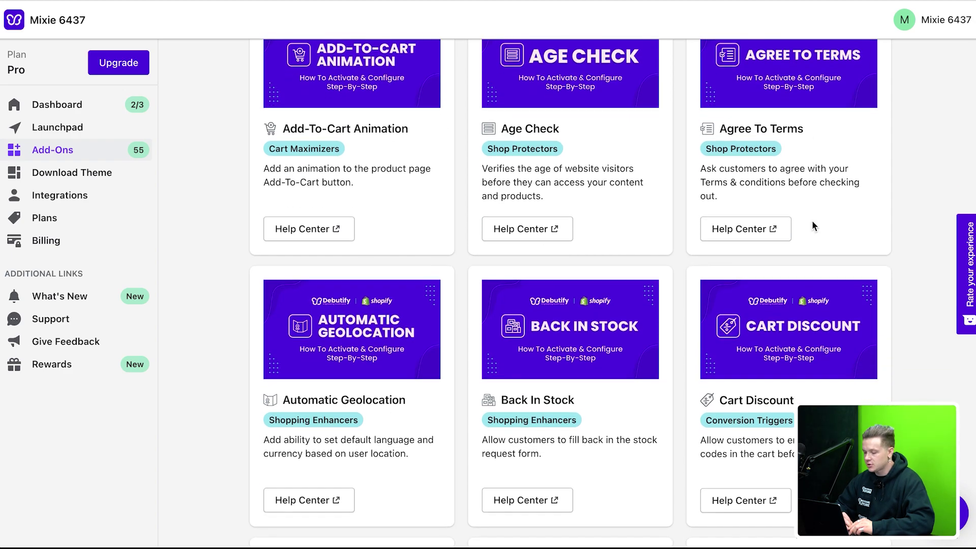
scroll(865, 280, "down", 4)
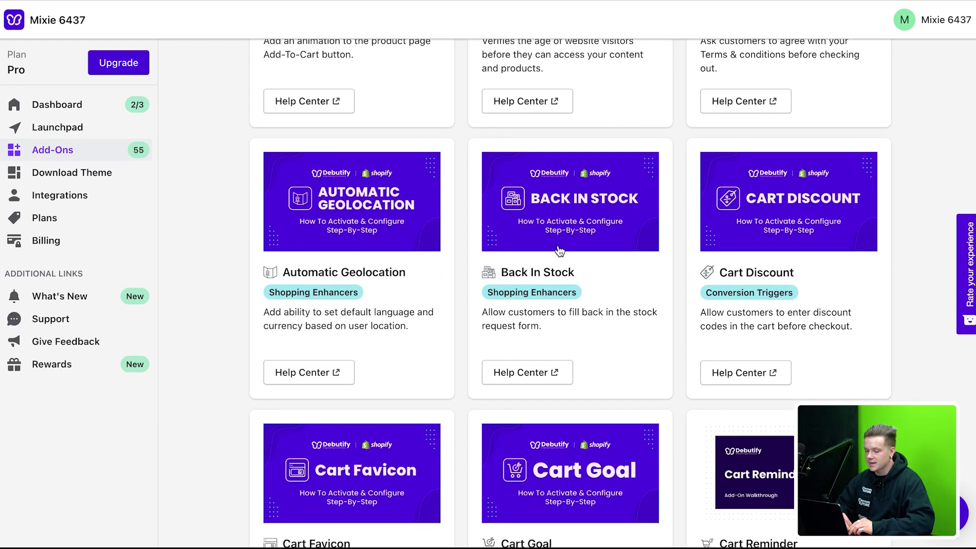
scroll(409, 231, "down", 2)
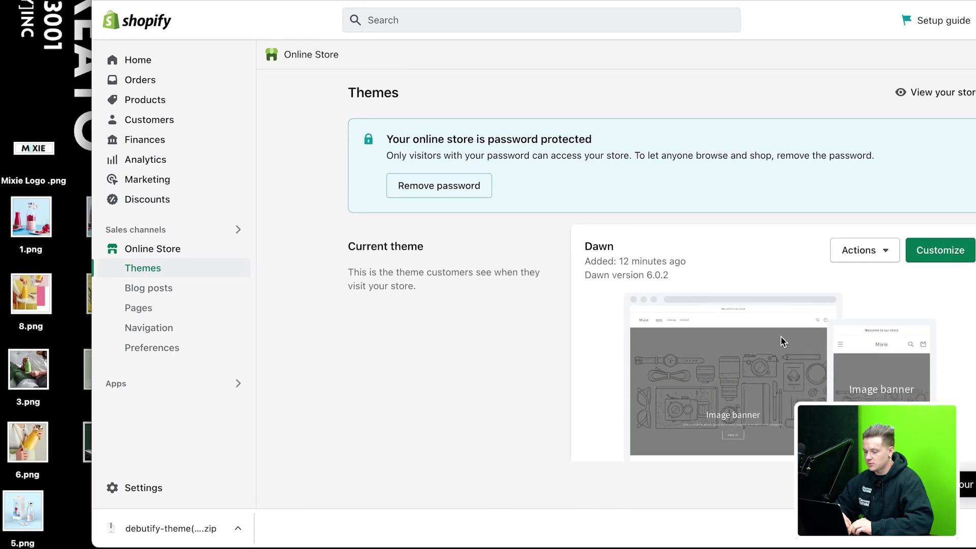
- Upload the debutify-theme(4.10.2).zip file as a new theme
scroll(782, 342, "down", 5)
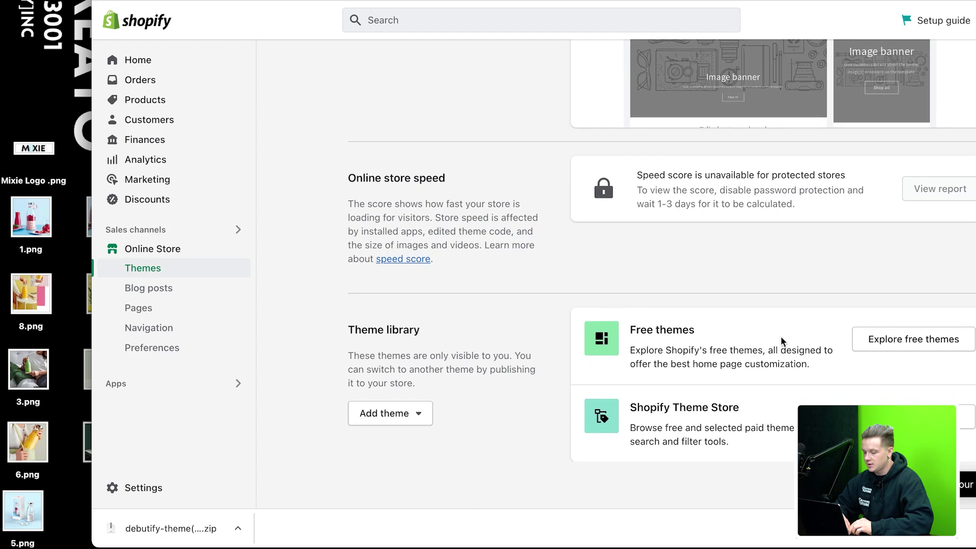
scroll(781, 341, "down", 1)
left_click(399, 371)
left_click(381, 308)
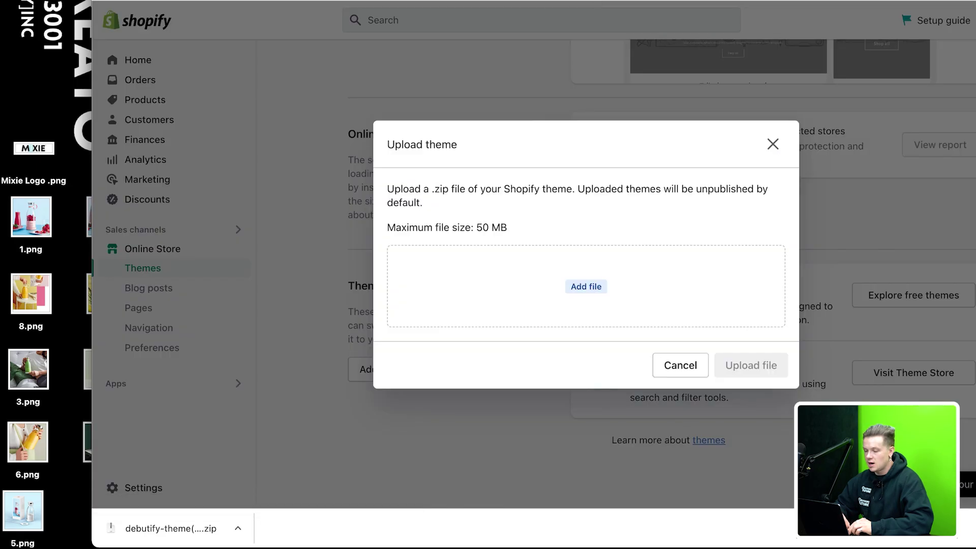
left_click_drag(711, 201, 749, 260)
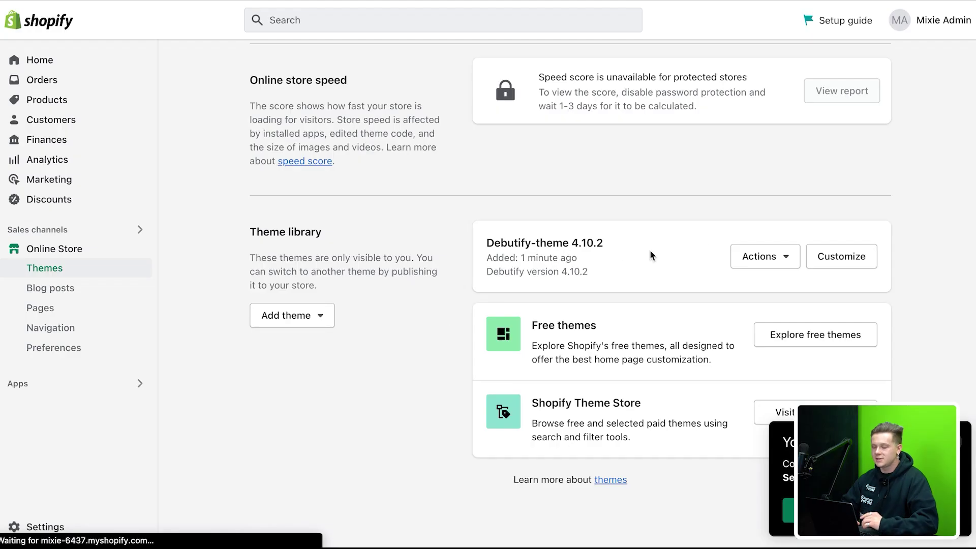
- Publish Debutify-theme 4.10.2 as the current theme and open it in the theme editor
left_click(762, 262)
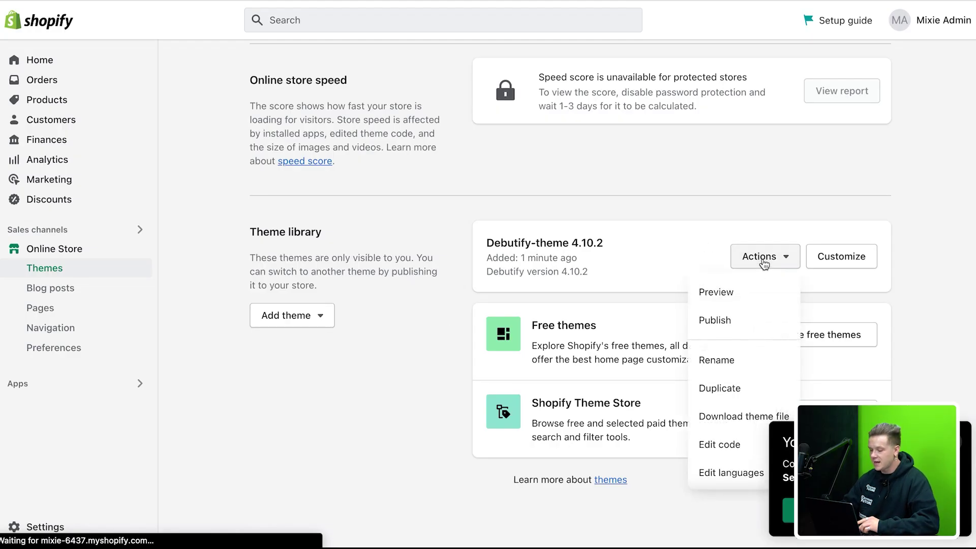
left_click(727, 325)
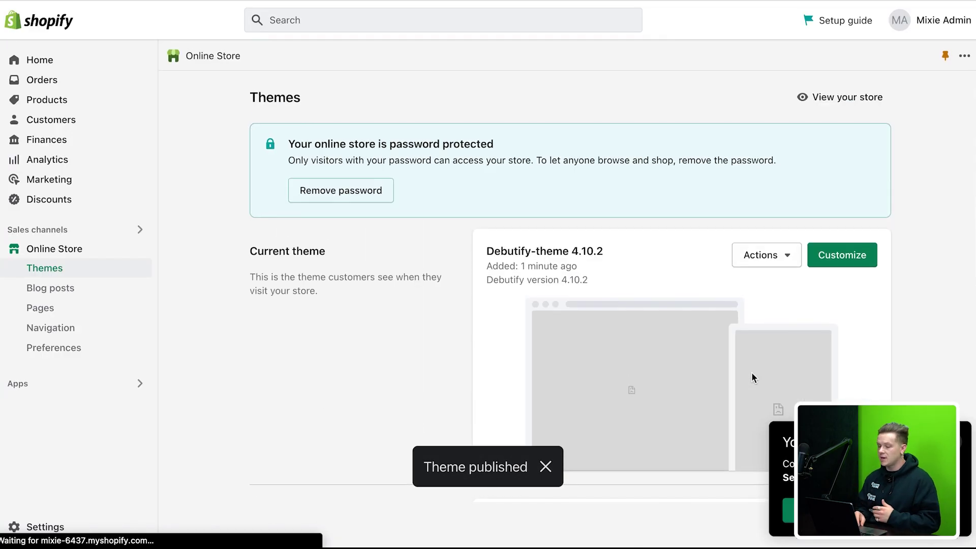
left_click(837, 253)
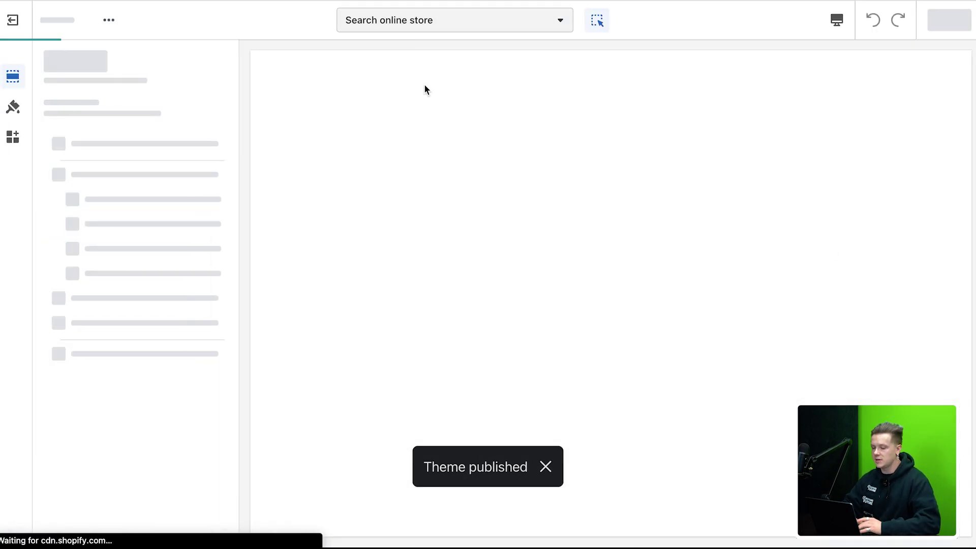
- Dismiss the popup and switch the theme preview to the mobile view
left_click(936, 87)
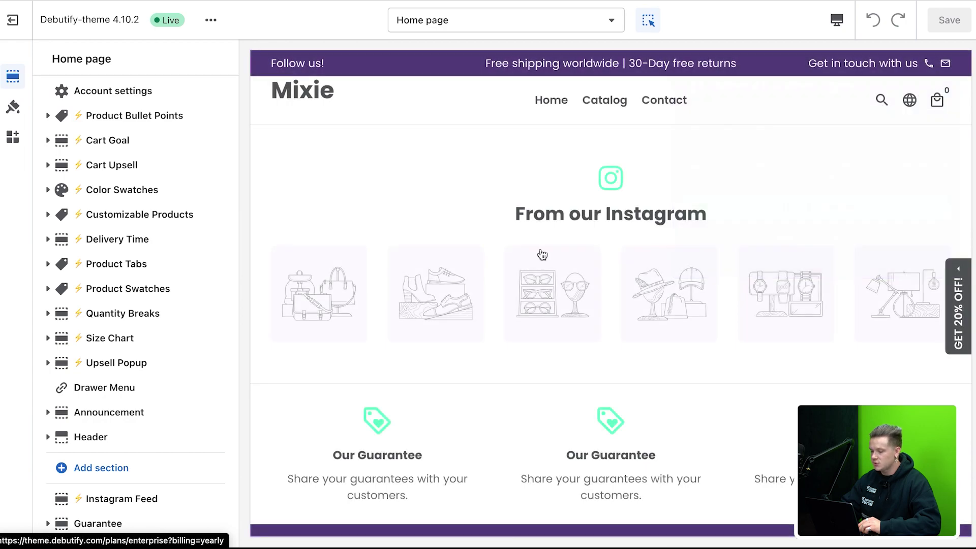
scroll(598, 259, "down", 7)
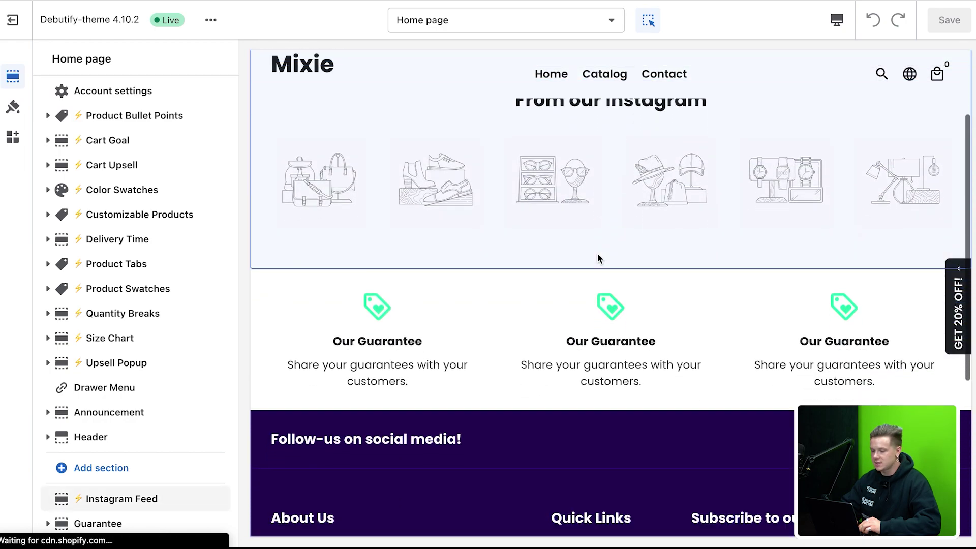
left_click(836, 20)
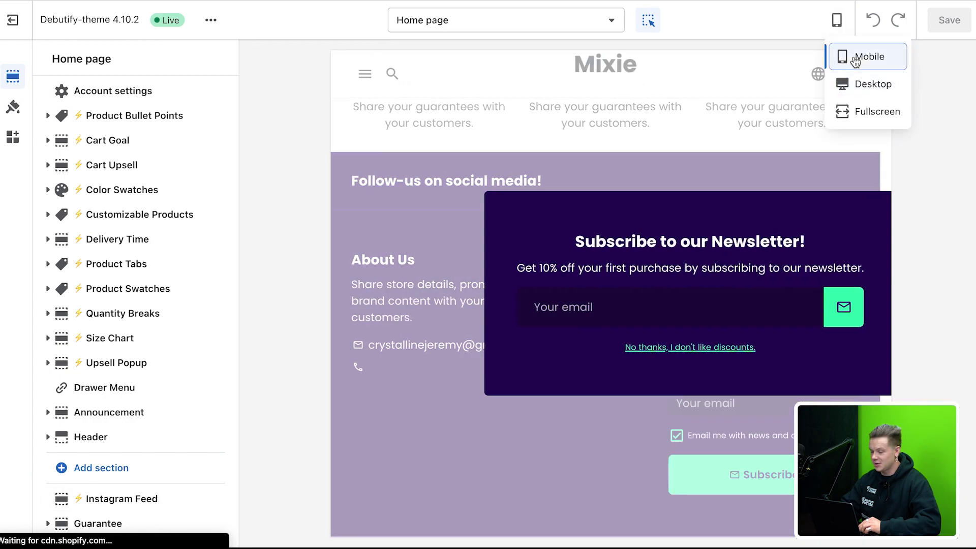
left_click(864, 55)
- Open the Instagram Feed section's settings, after briefly viewing the second Guarantee block
scroll(640, 218, "up", 8)
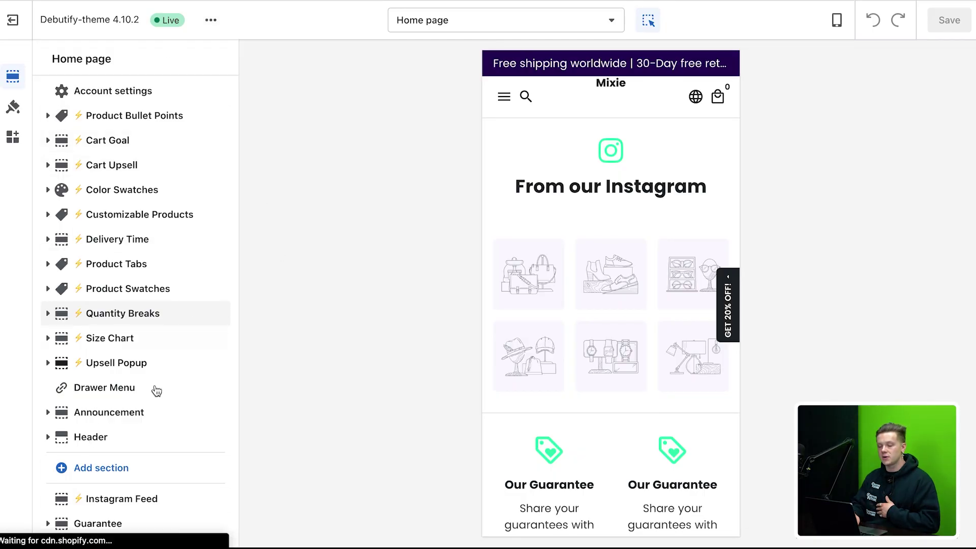
scroll(242, 390, "down", 10)
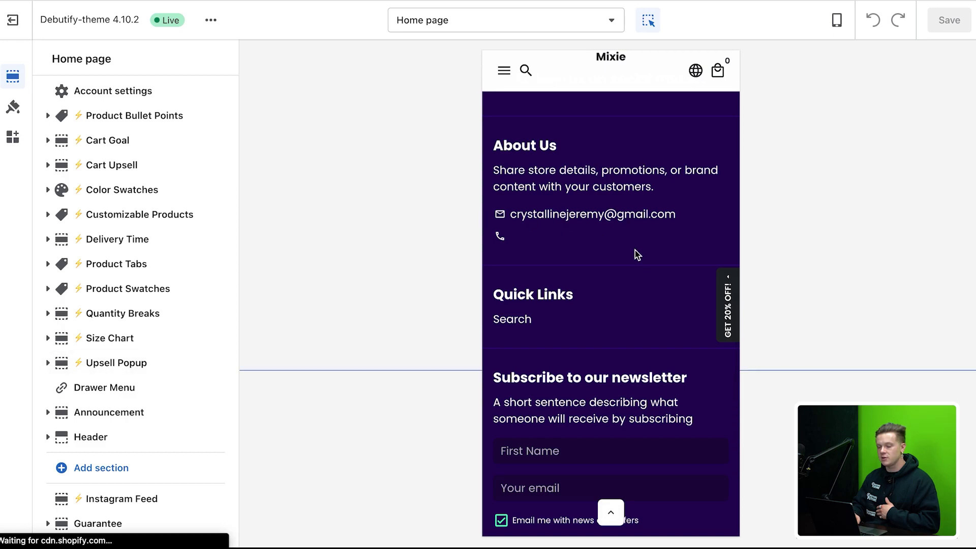
scroll(637, 254, "up", 6)
left_click(611, 218)
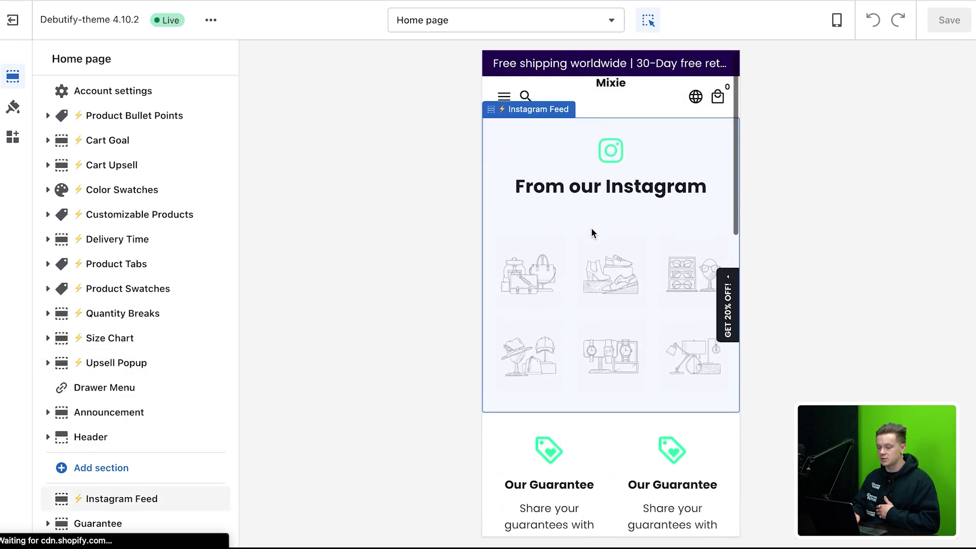
left_click(670, 465)
left_click(573, 252)
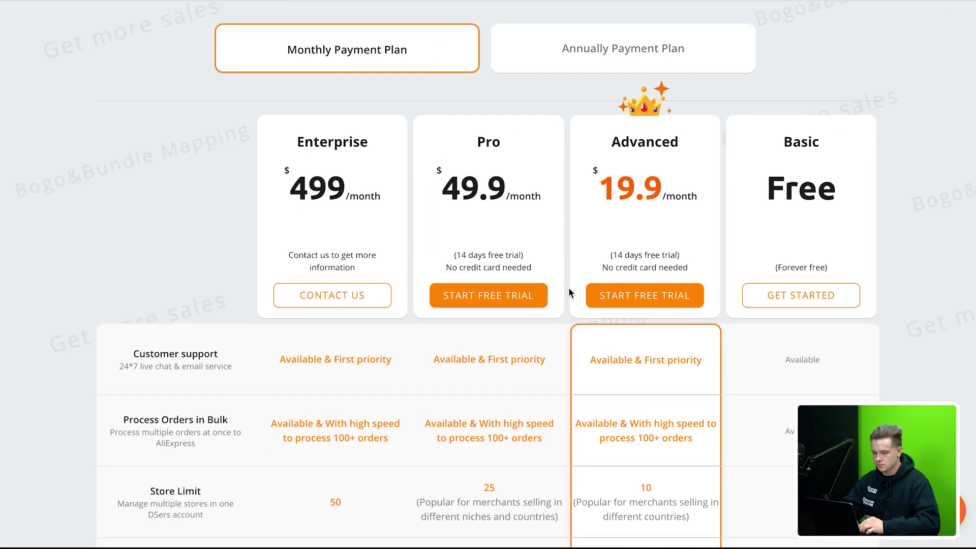
- Choose a DSers plan and submit the AliExpress account-linking registration form
left_click(778, 159)
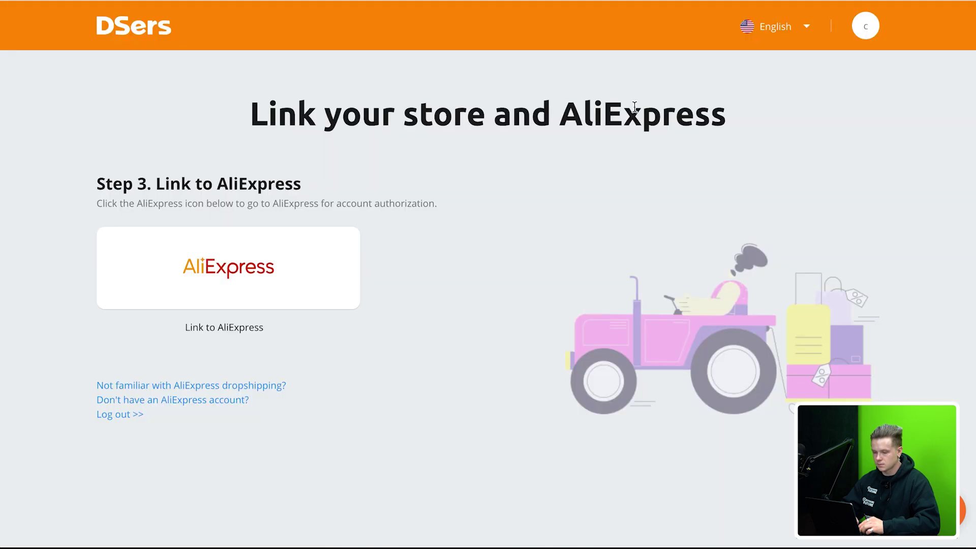
left_click(195, 290)
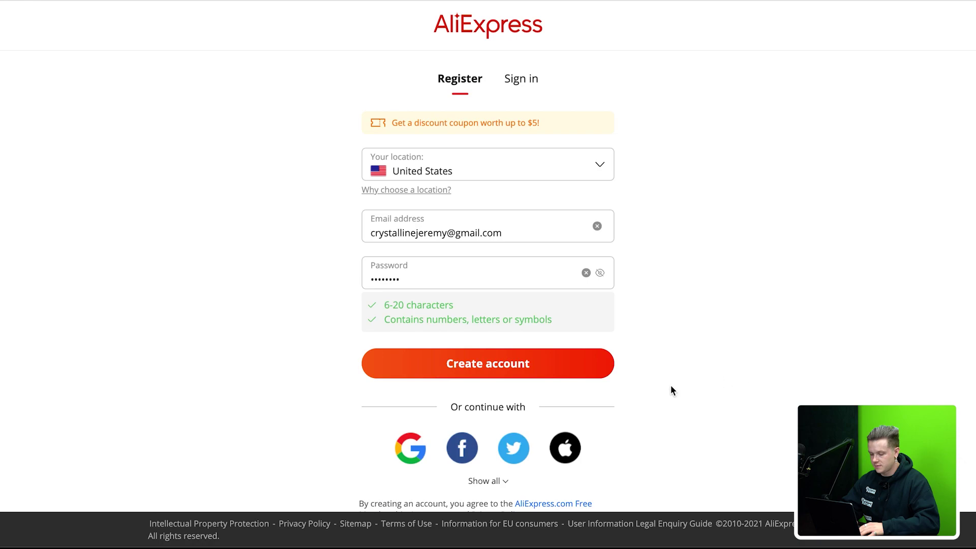
key("Return")
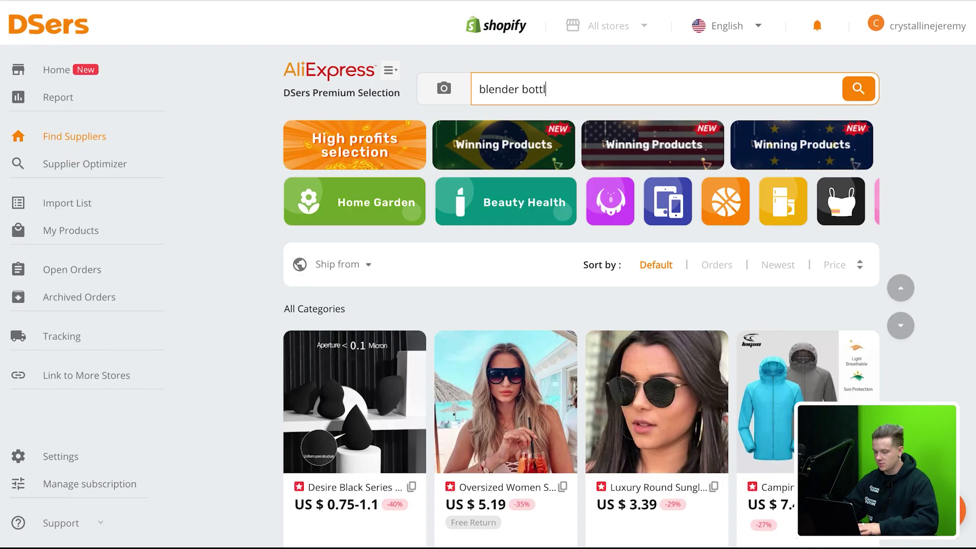
- Search for blender bottles, import one, and open it from the Import List to edit its title
type("e")
key("Return")
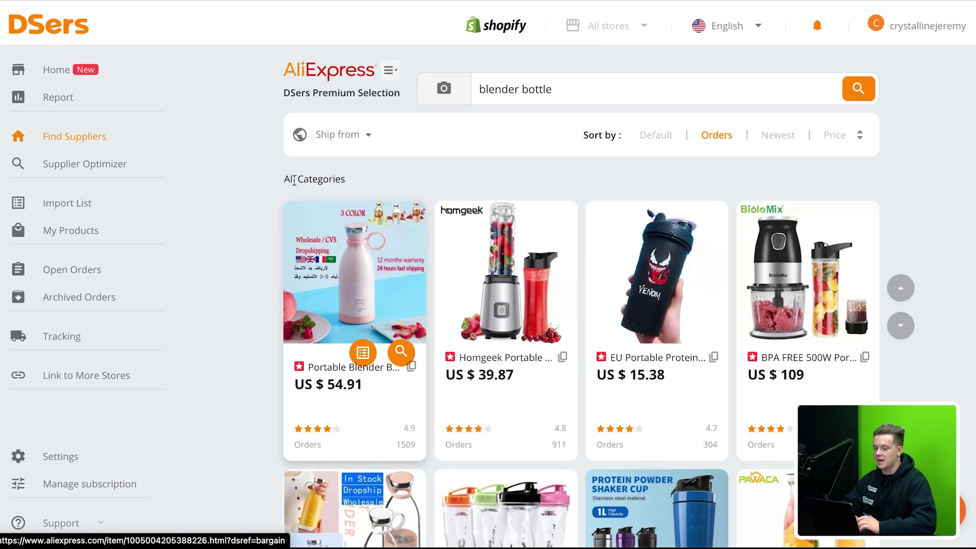
left_click(402, 349)
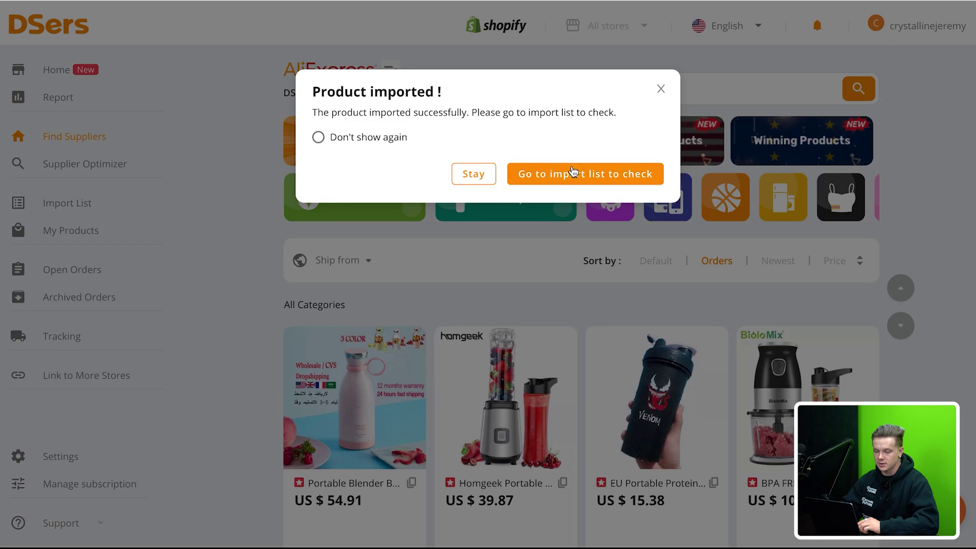
left_click(574, 172)
left_click(301, 471)
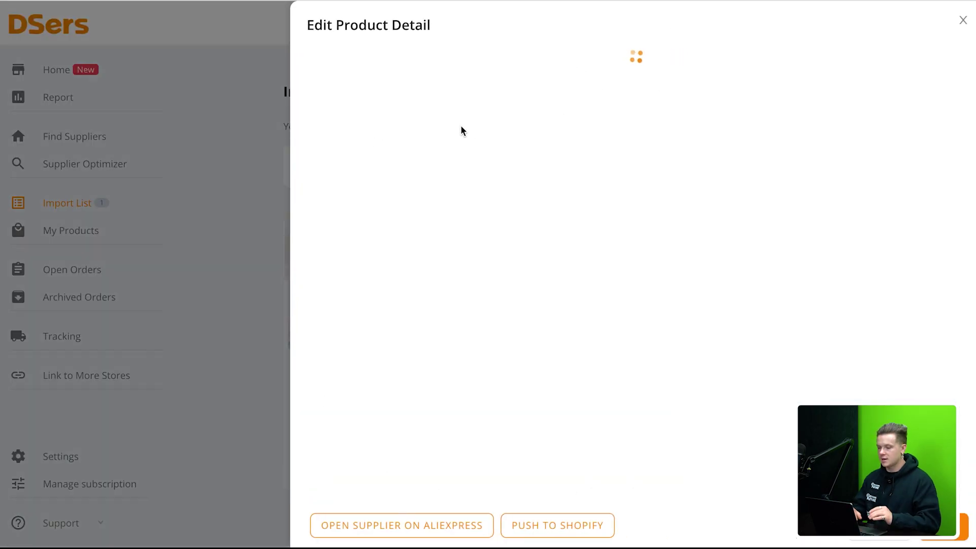
triple_click(559, 123)
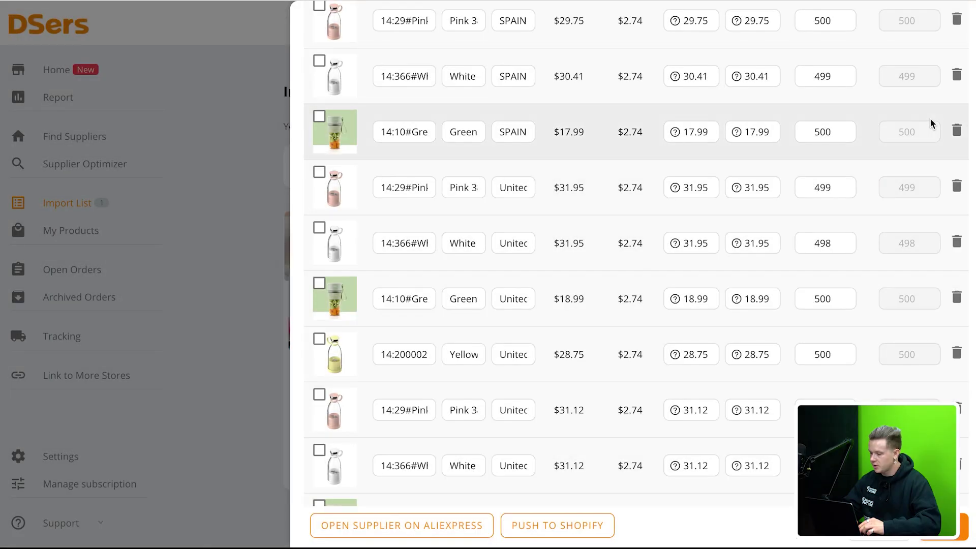
- Delete the non-China shipping variants and set the variant prices to 59.99
left_click(957, 131)
left_click(595, 162)
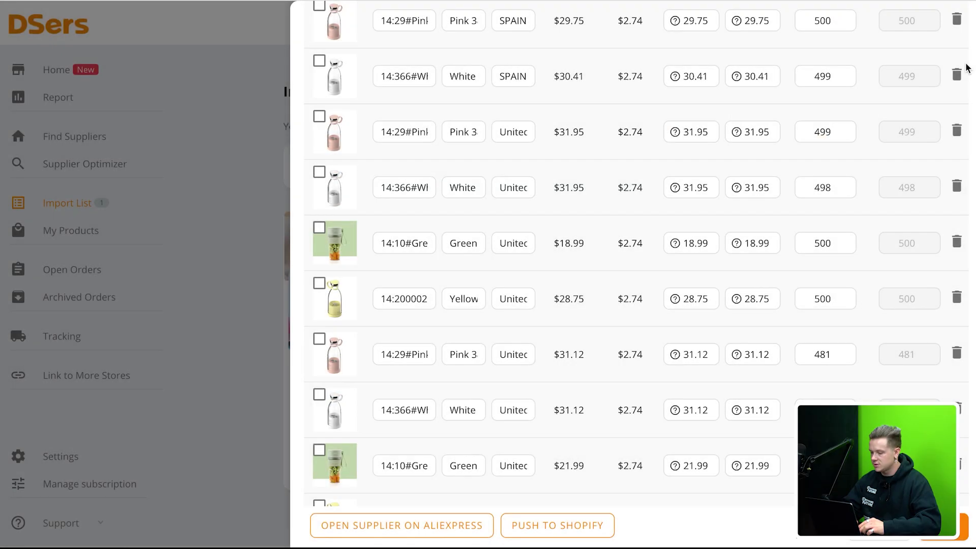
left_click(957, 74)
left_click(589, 165)
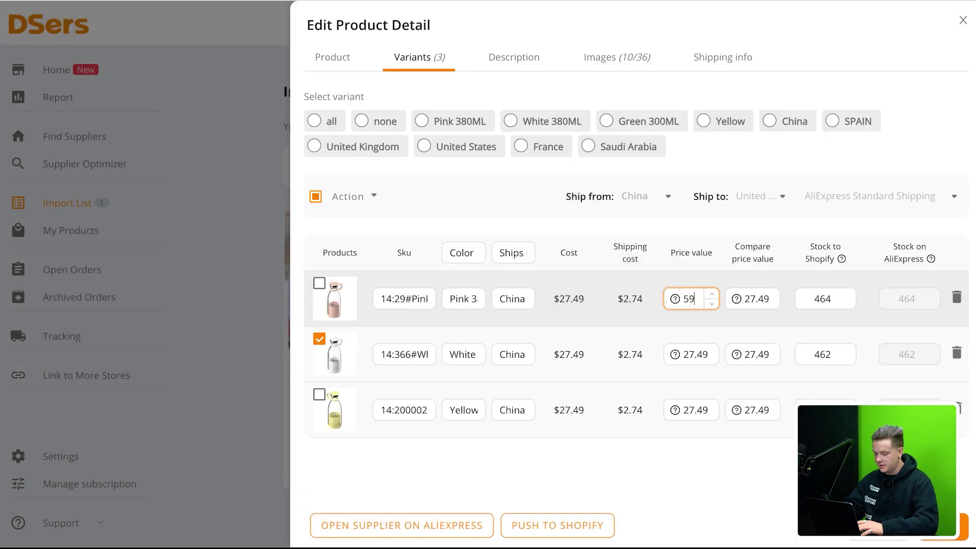
double_click(691, 355)
key("ctrl+v")
double_click(691, 409)
key("ctrl+v")
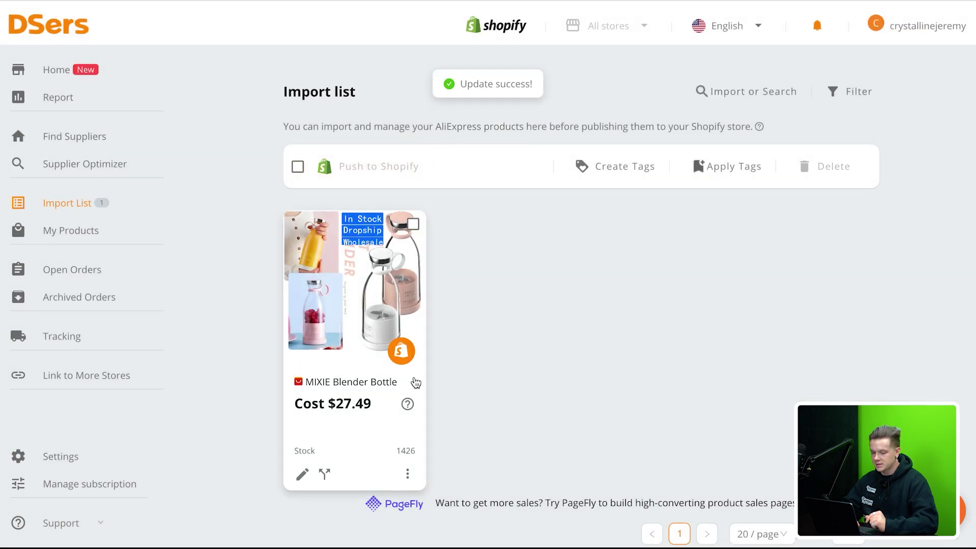
- Push the MIXIE Blender Bottle card to the Mixie Shopify store
left_click(401, 352)
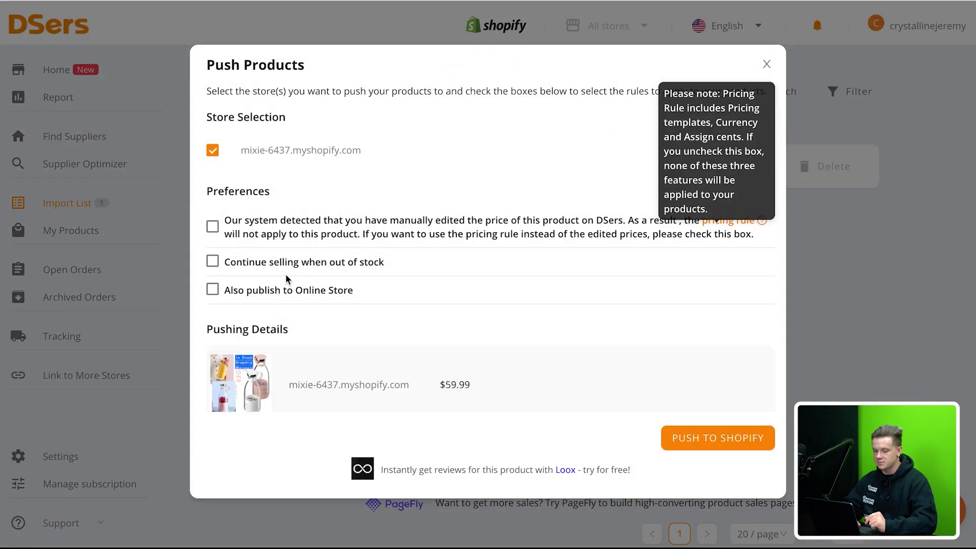
scroll(321, 268, "down", 1)
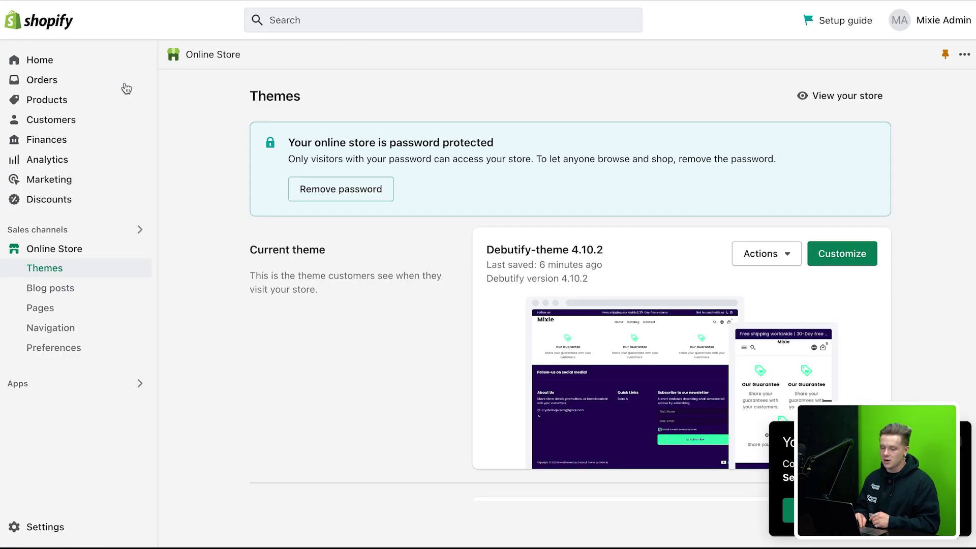
- Open the MIXIE Blender Bottle product and delete its imported description text
left_click(79, 105)
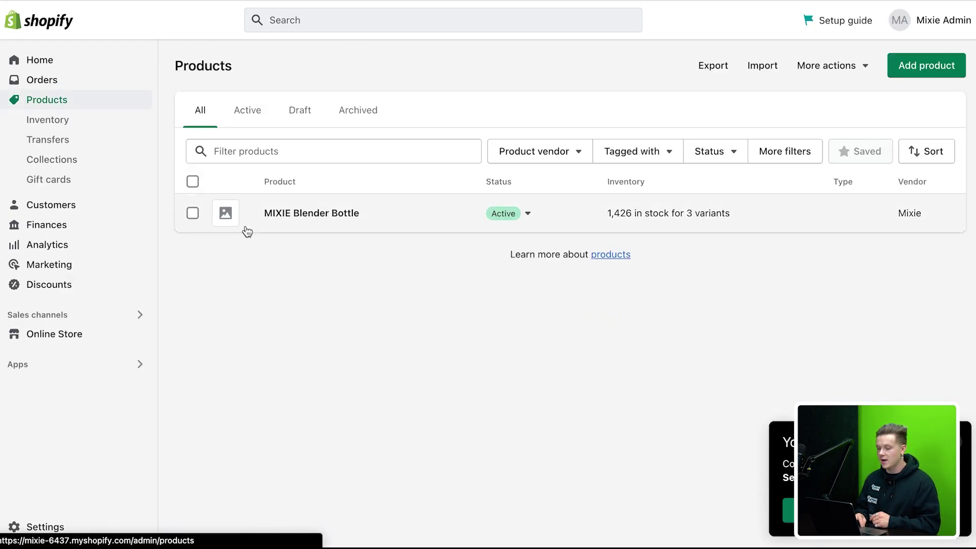
left_click(332, 214)
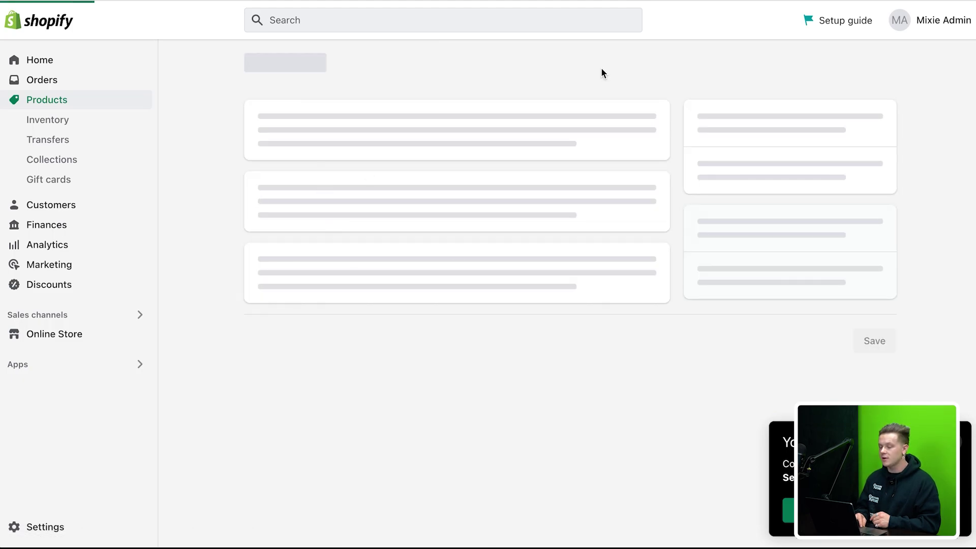
scroll(389, 233, "down", 10)
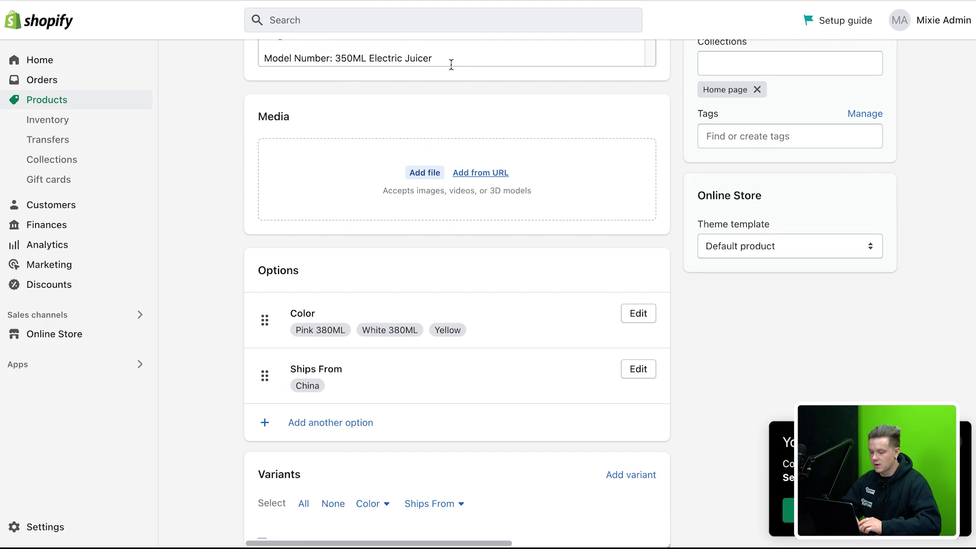
scroll(451, 64, "up", 8)
left_click_drag(287, 98, 605, 458)
key("BackSpace")
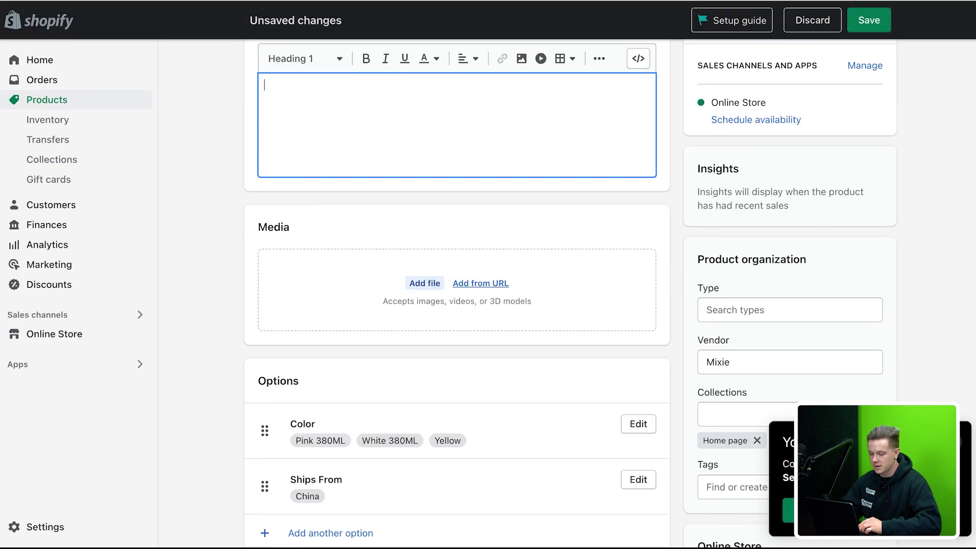
- Delete the Ships From option from the product's variants
scroll(432, 305, "down", 3)
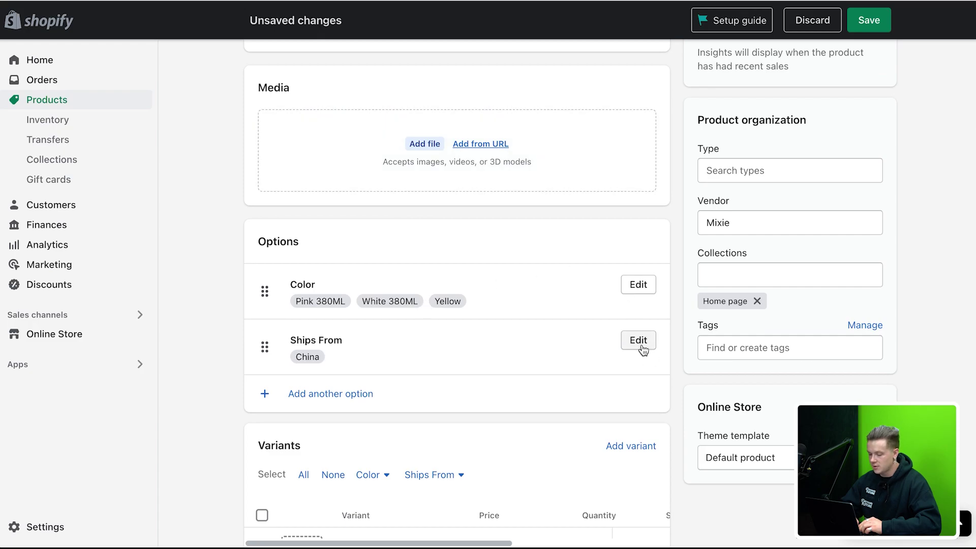
left_click(643, 350)
scroll(415, 364, "down", 2)
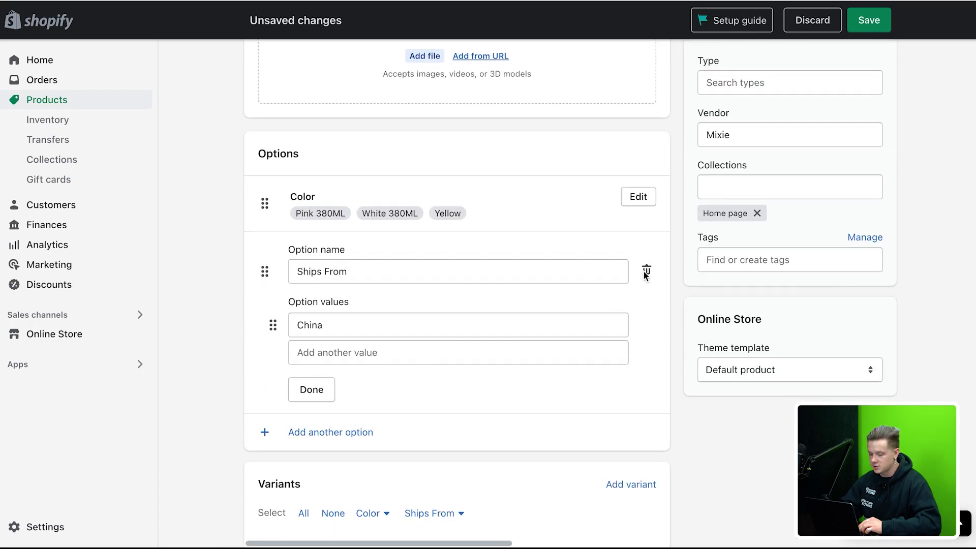
left_click(646, 273)
- Assign the pink bottle photo to the Pink variant and copy a reference product's description
left_click(640, 197)
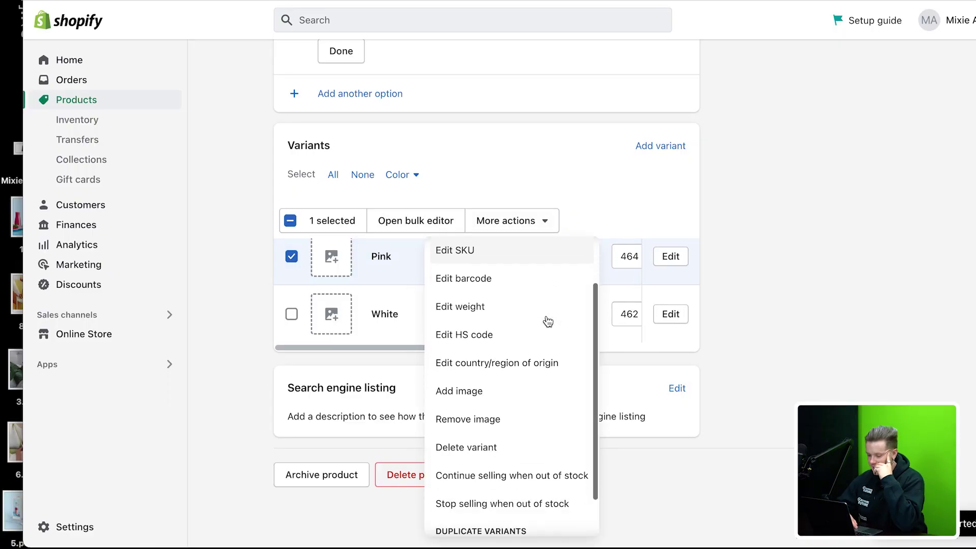
left_click(532, 342)
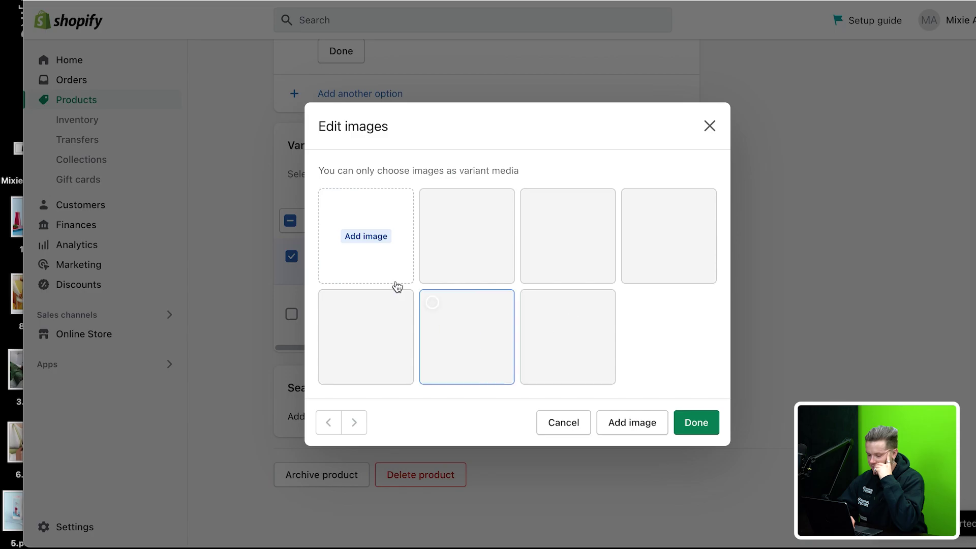
left_click(559, 249)
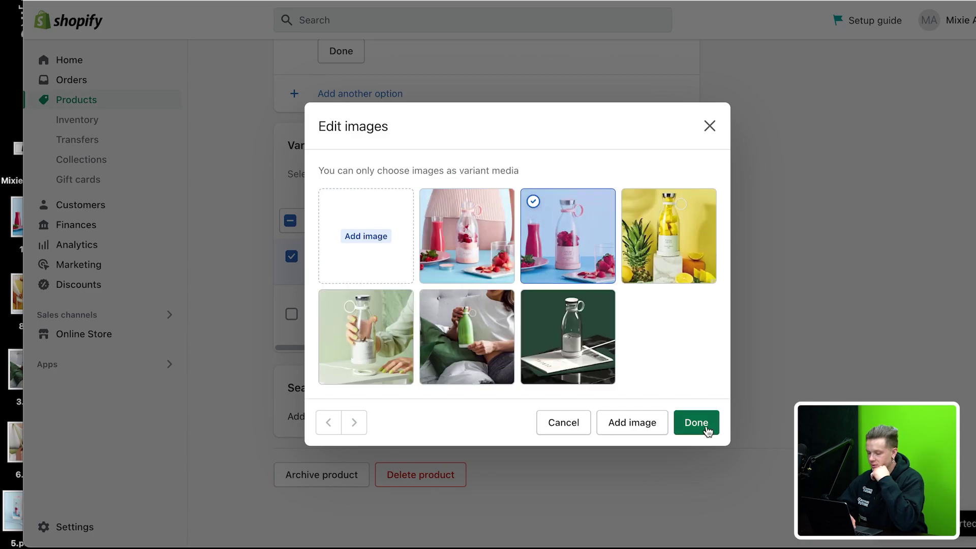
left_click(696, 423)
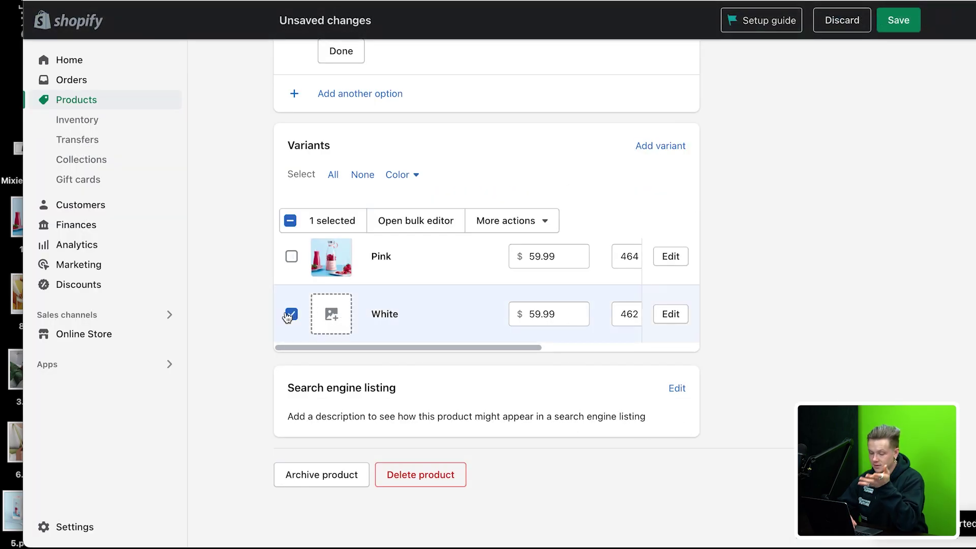
left_click(511, 224)
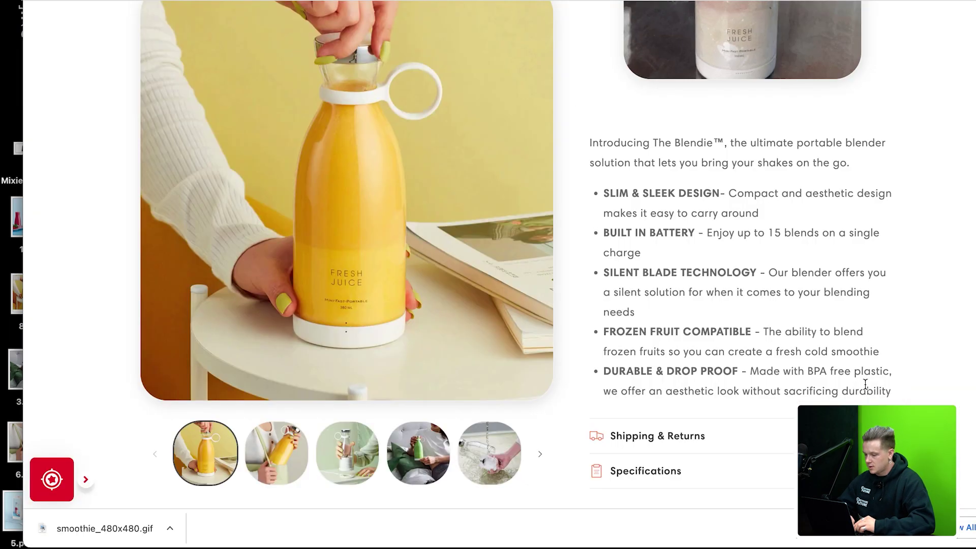
left_click_drag(892, 392, 586, 144)
key("ctrl+c")
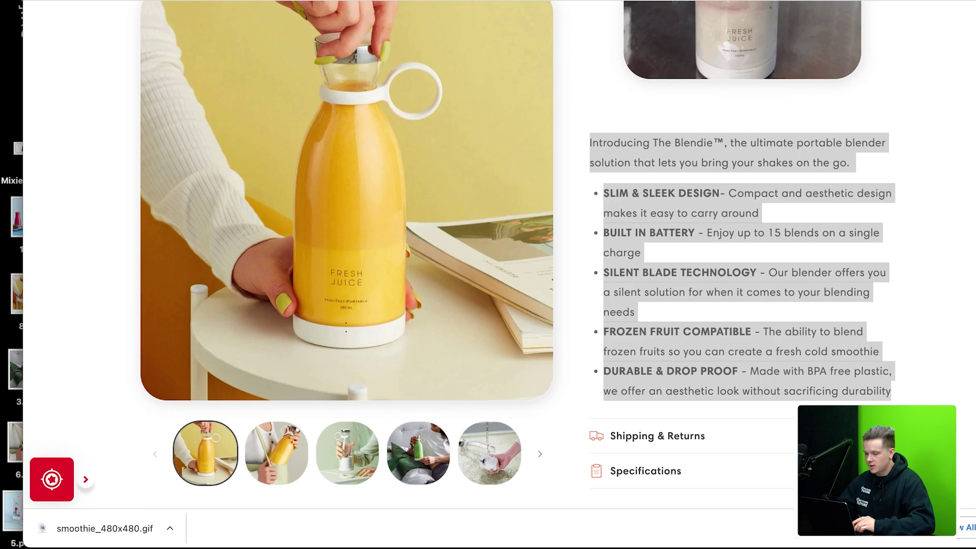
key("ctrl+Tab")
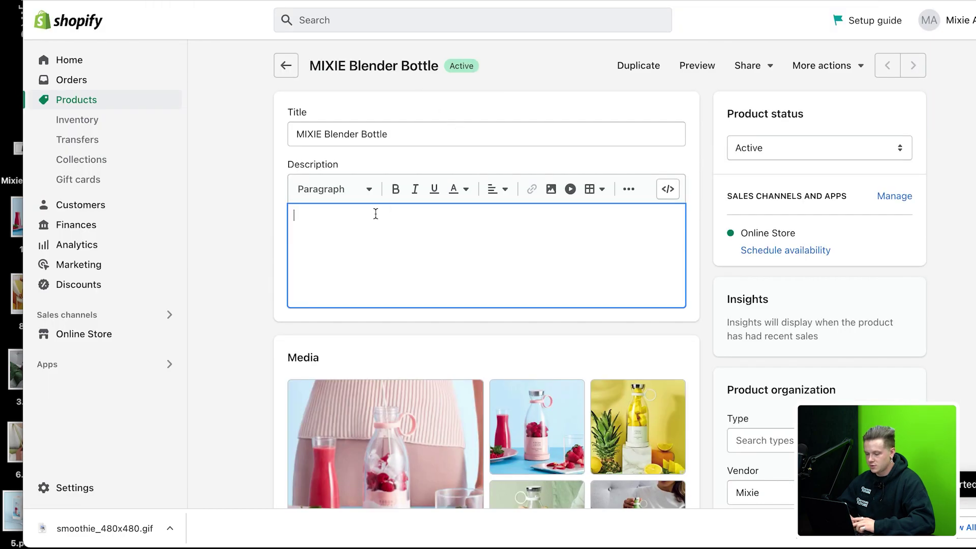
- Paste the copied bullet-point description, add a line after the intro, and embed the uploaded product image
key("ctrl+v")
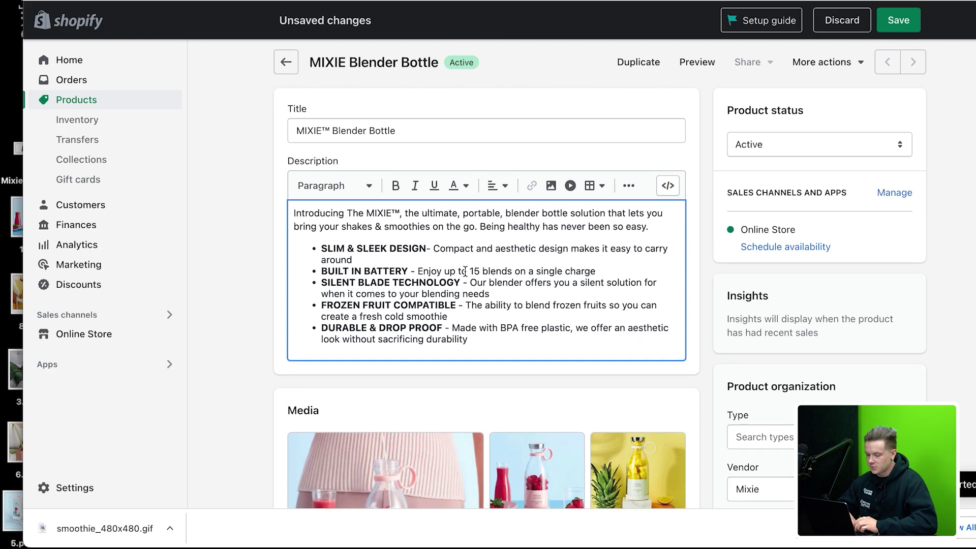
scroll(396, 203, "down", 1)
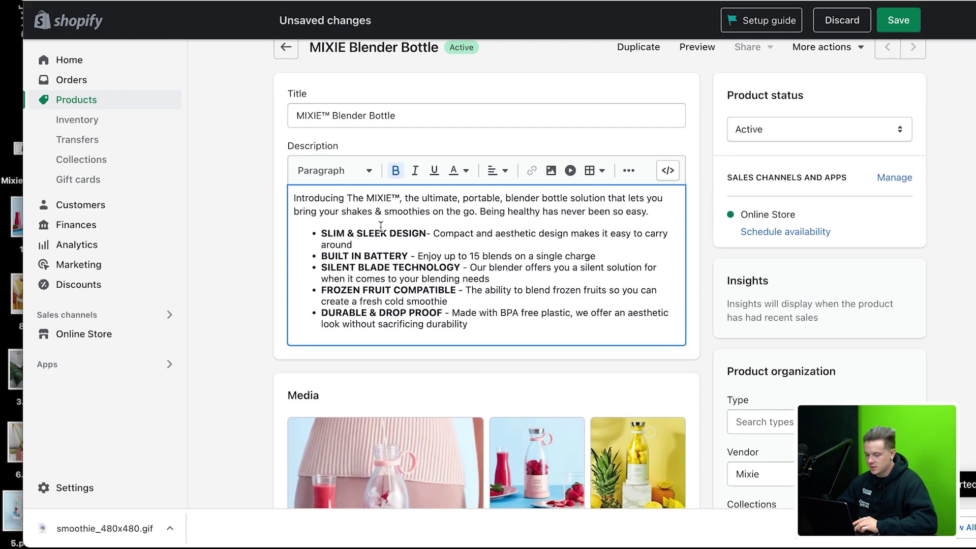
left_click(658, 217)
key("Return")
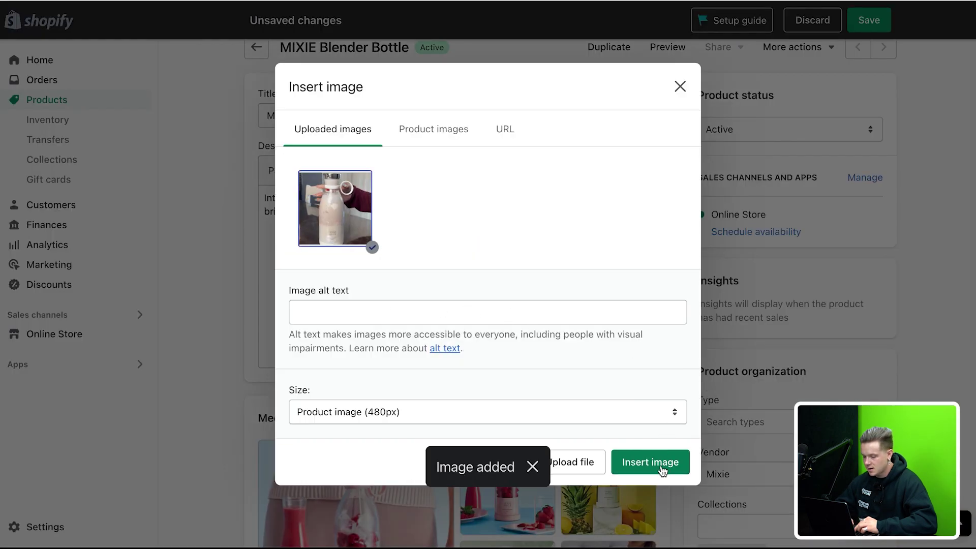
left_click(662, 467)
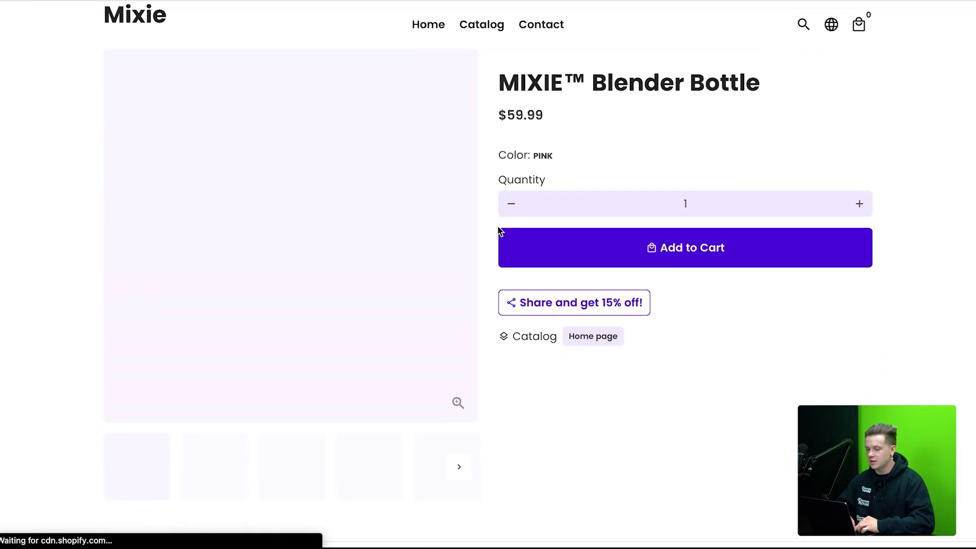
- Scroll through the storefront preview of the MIXIE™ Blender Bottle product page
scroll(498, 227, "down", 10)
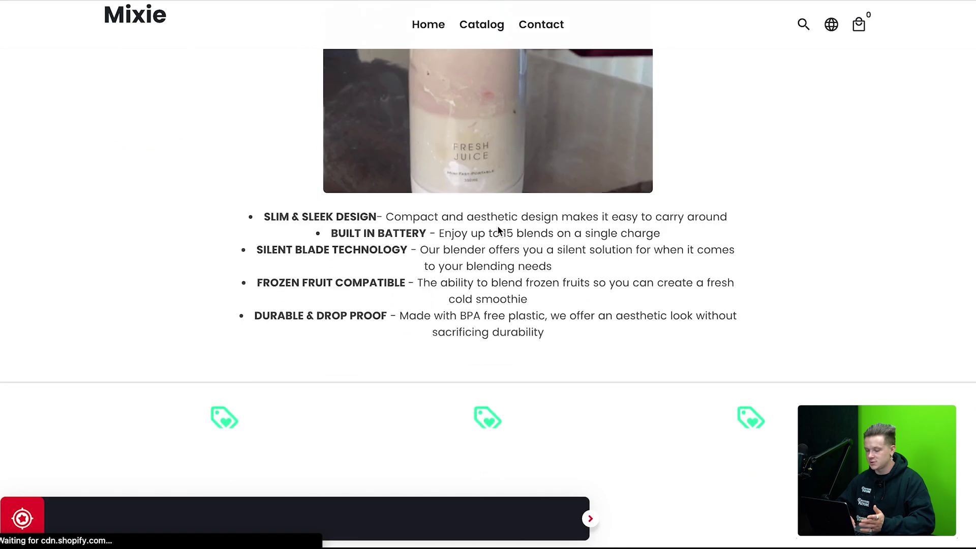
scroll(498, 229, "down", 12)
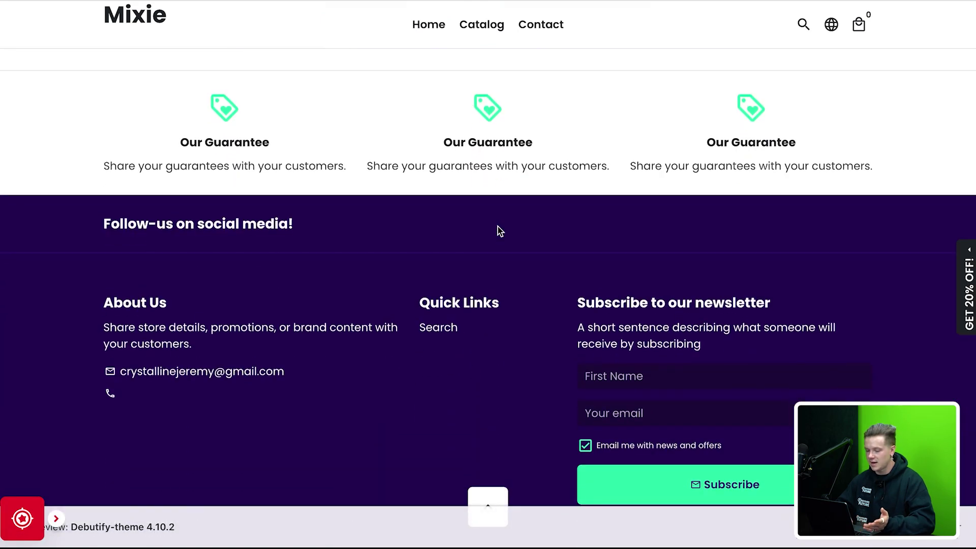
scroll(498, 226, "up", 20)
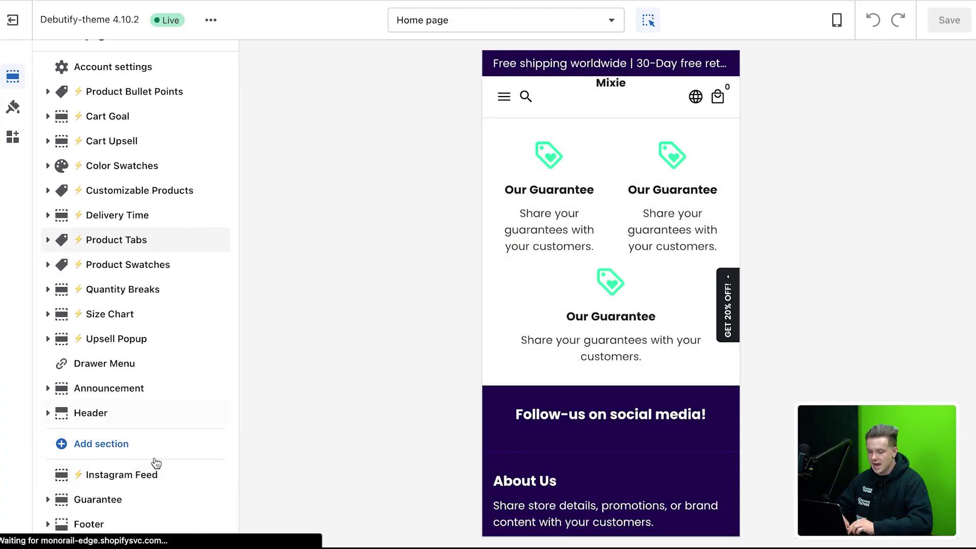
- In Header settings, turn off the logo link and upload the Mixie logo PNG as the header logo
left_click(131, 420)
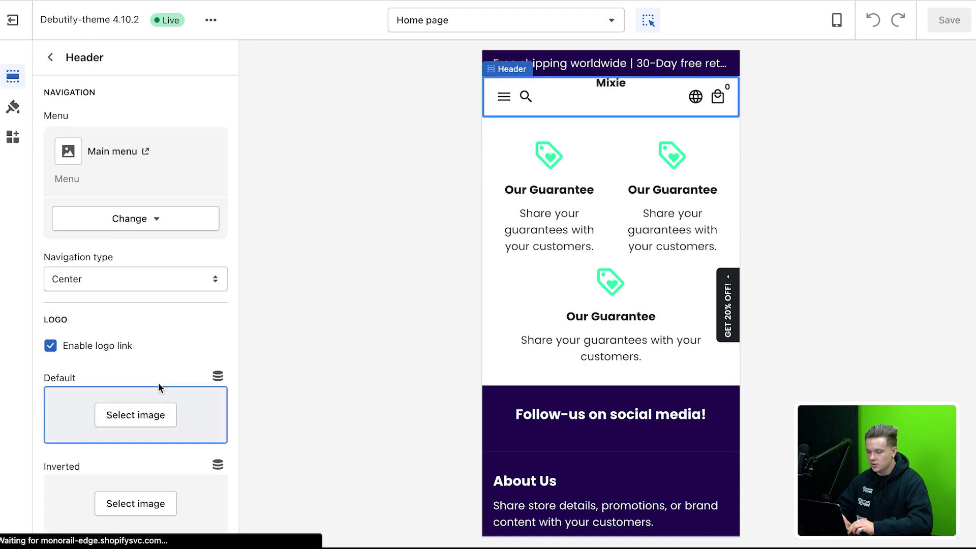
scroll(188, 370, "down", 5)
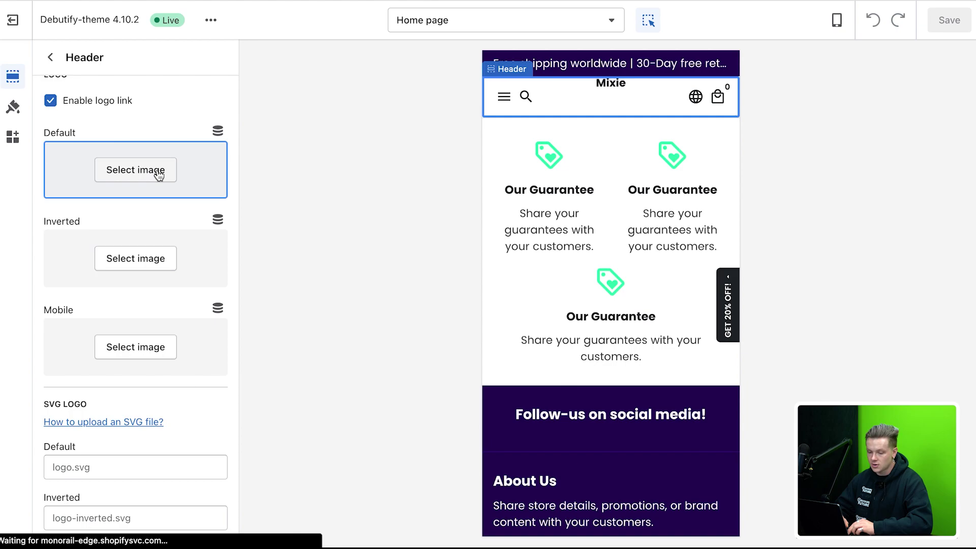
left_click(110, 105)
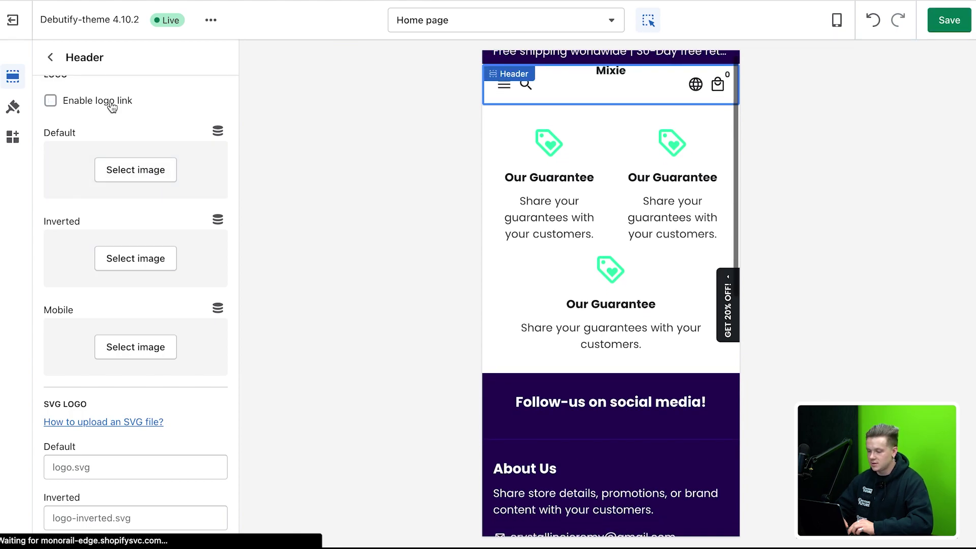
left_click(129, 170)
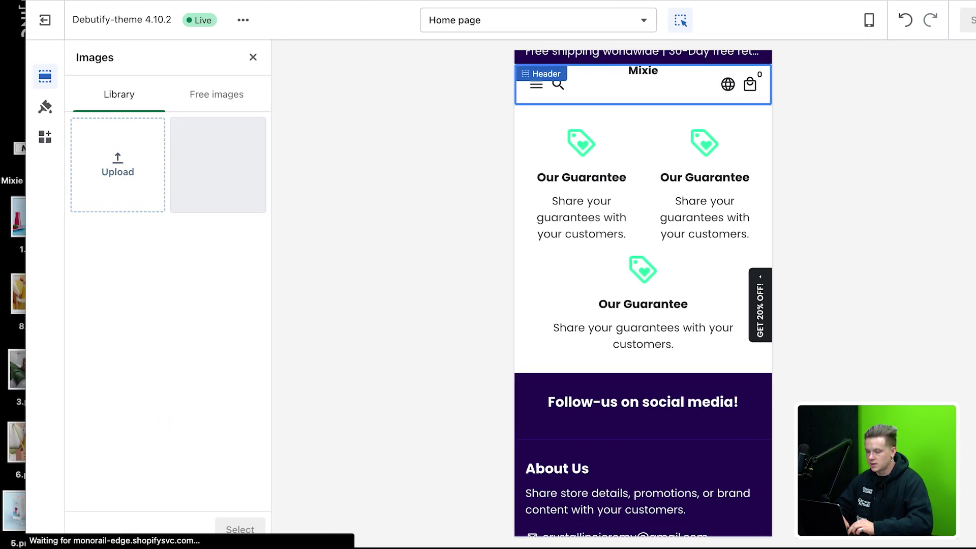
key("F11")
left_click_drag(45, 157, 340, 168)
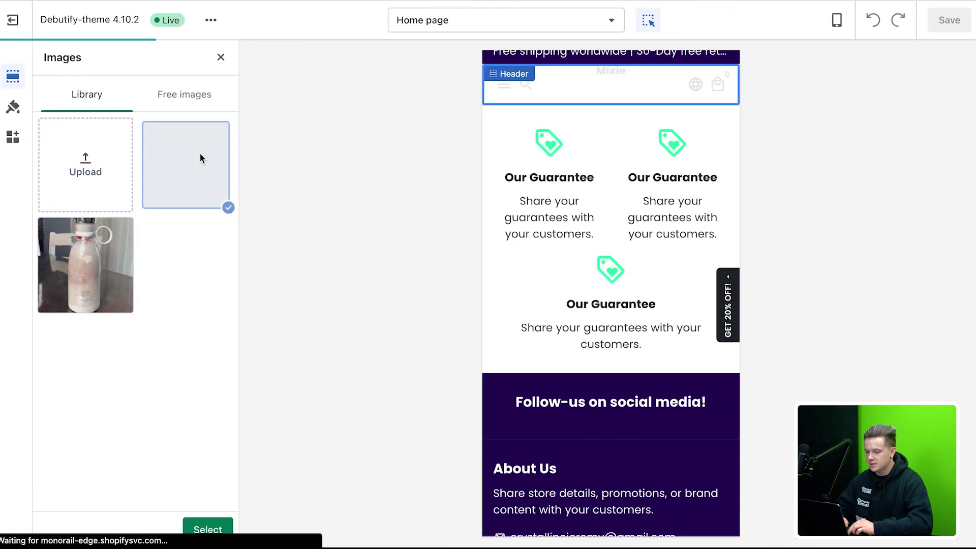
left_click(208, 529)
- Save the theme and check the new header in the Desktop and Mobile previews
scroll(212, 203, "down", 5)
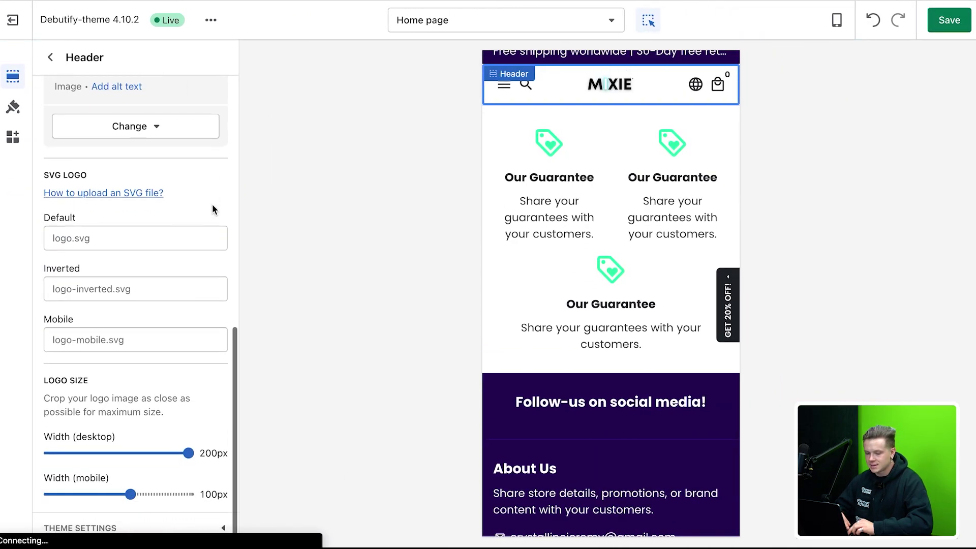
scroll(135, 244, "down", 1)
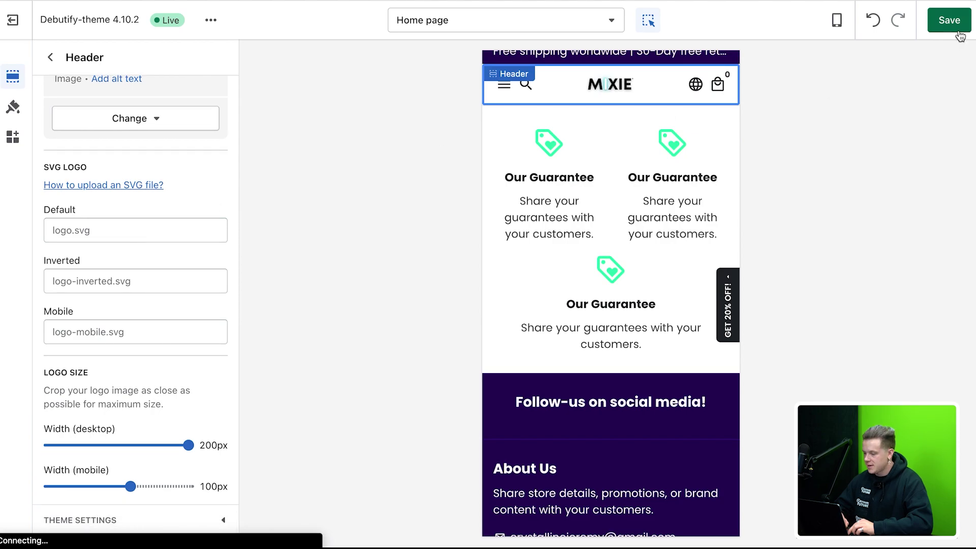
left_click(949, 20)
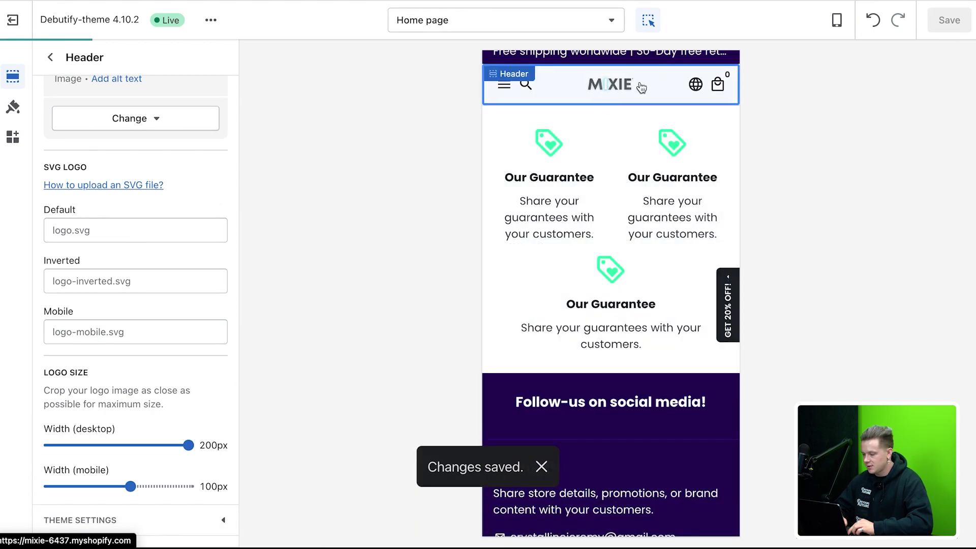
left_click(836, 23)
left_click(869, 84)
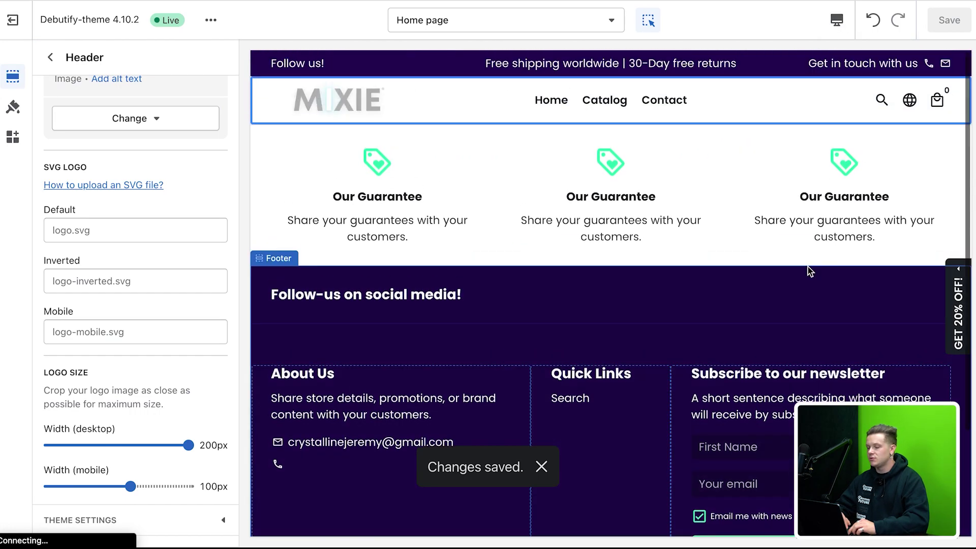
left_click(837, 20)
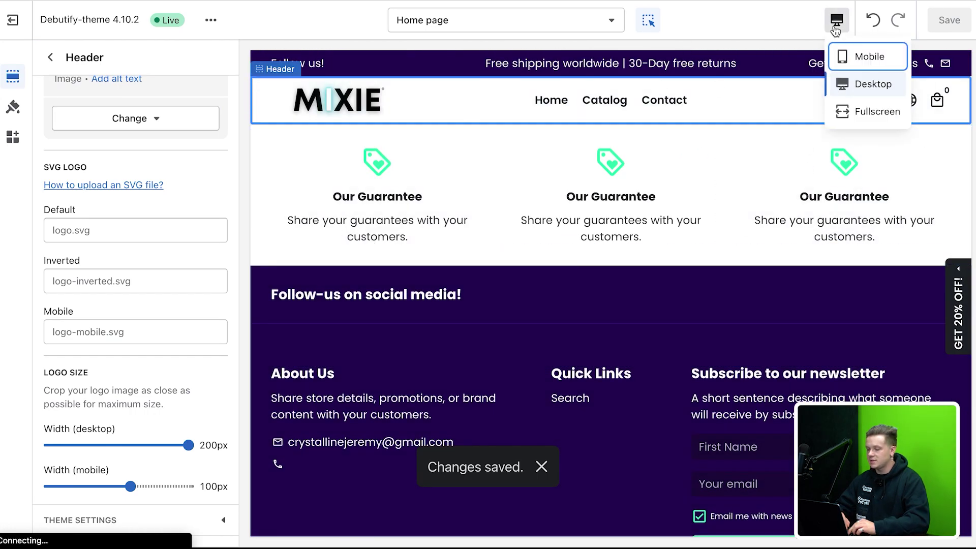
left_click(858, 87)
left_click(838, 23)
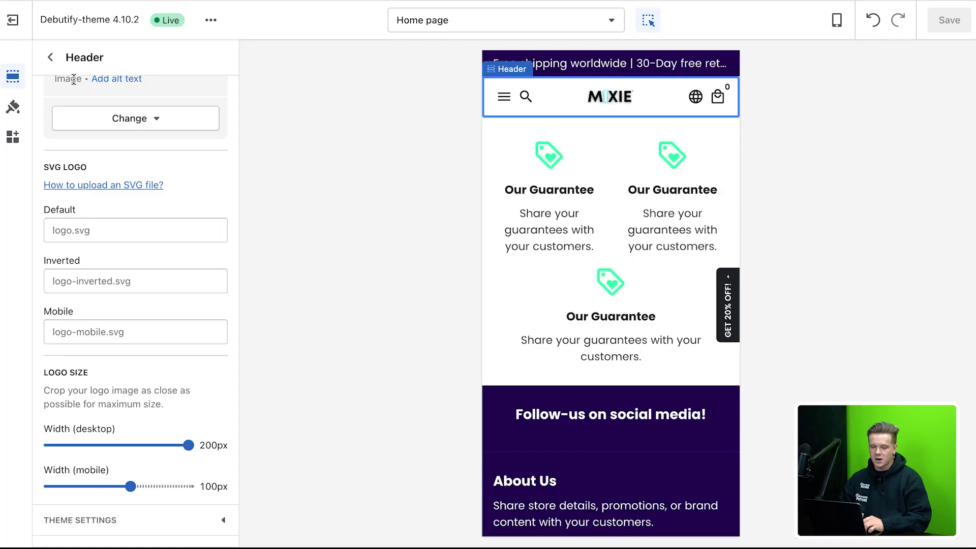
- In theme colour settings, set the announcement bar background colour and keep announcement text white
left_click(51, 56)
scroll(104, 278, "up", 1)
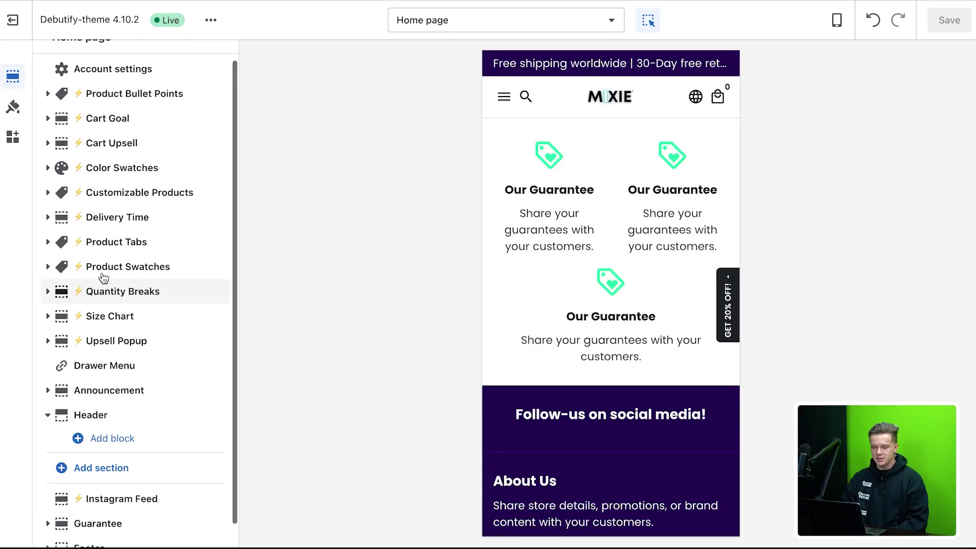
left_click(14, 112)
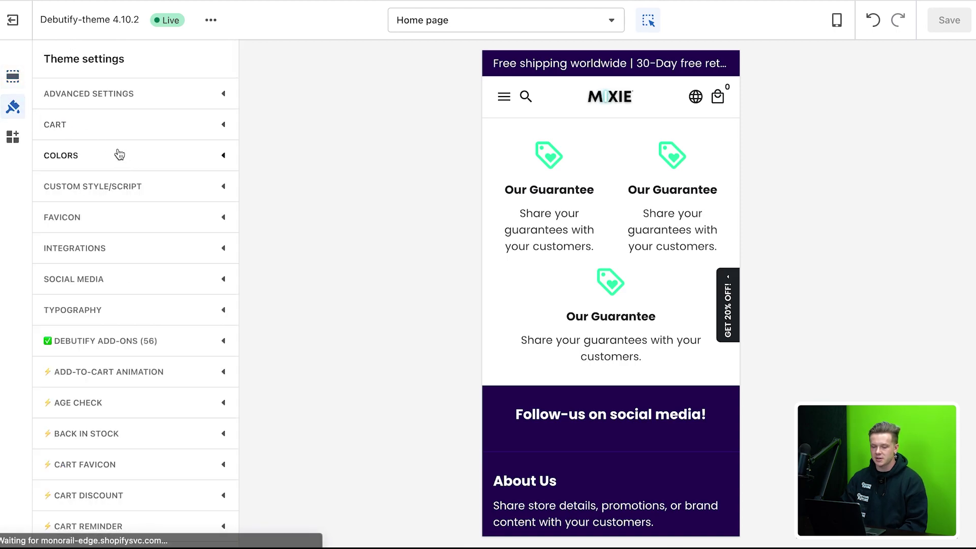
left_click(117, 155)
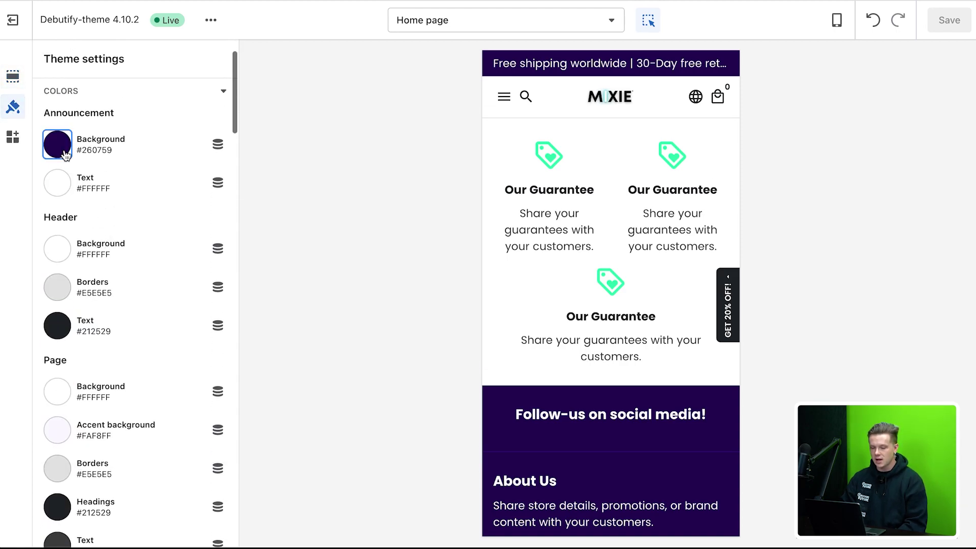
left_click(57, 145)
left_click_drag(173, 243, 173, 222)
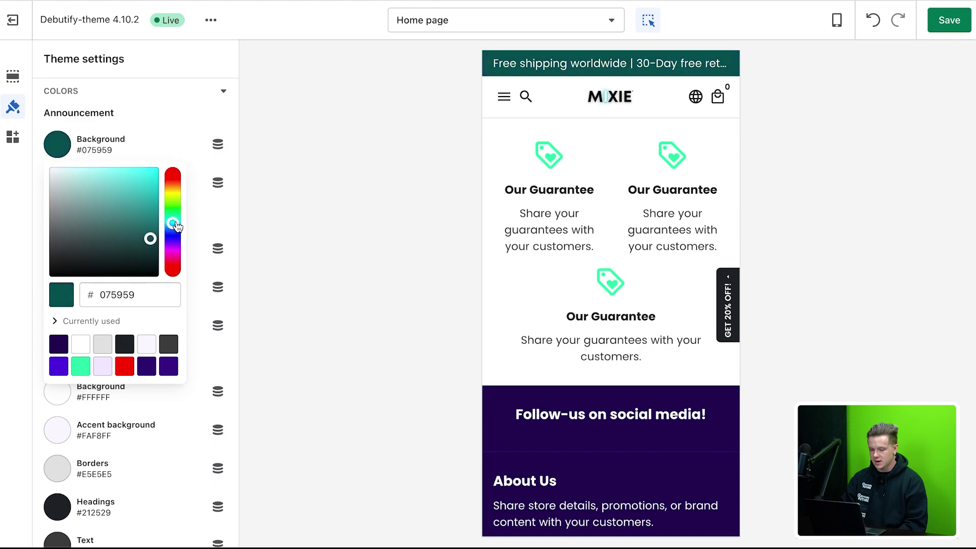
left_click(143, 199)
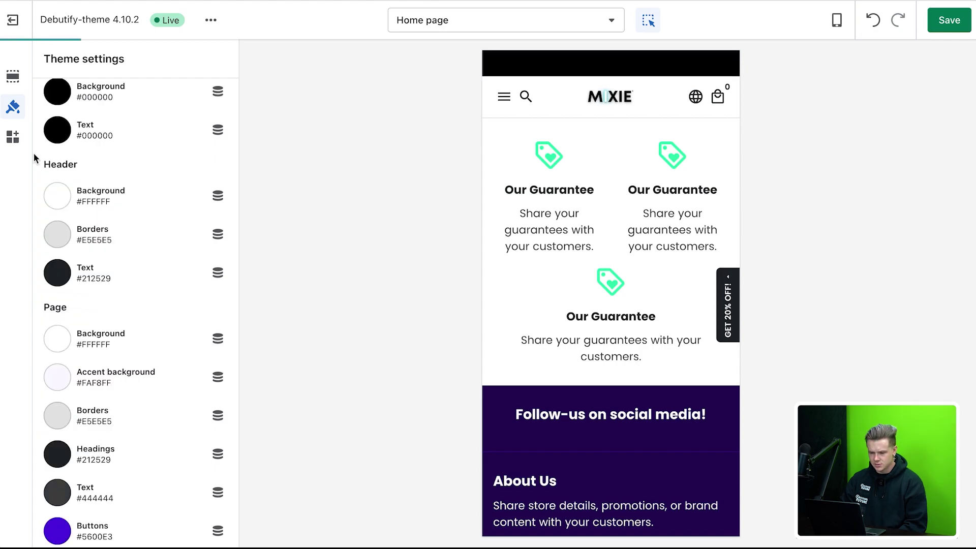
left_click(58, 133)
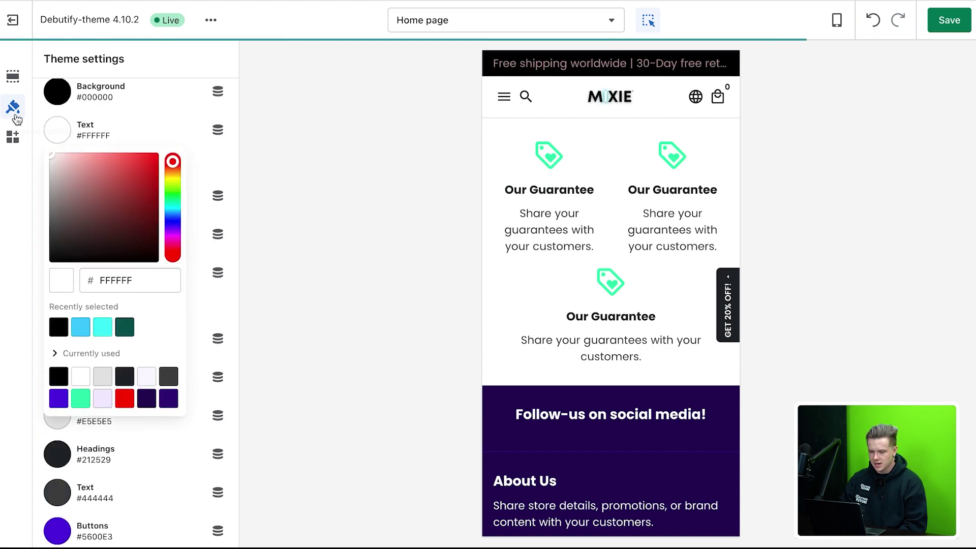
left_click(128, 102)
- Make the header background a pale cyan
scroll(151, 197, "down", 1)
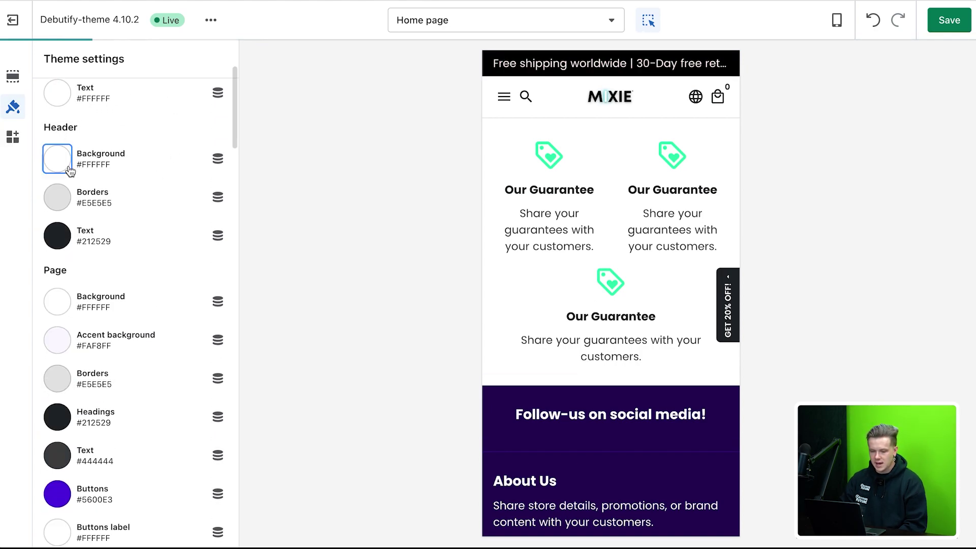
left_click(58, 159)
left_click_drag(175, 215, 173, 234)
left_click_drag(123, 206, 65, 155)
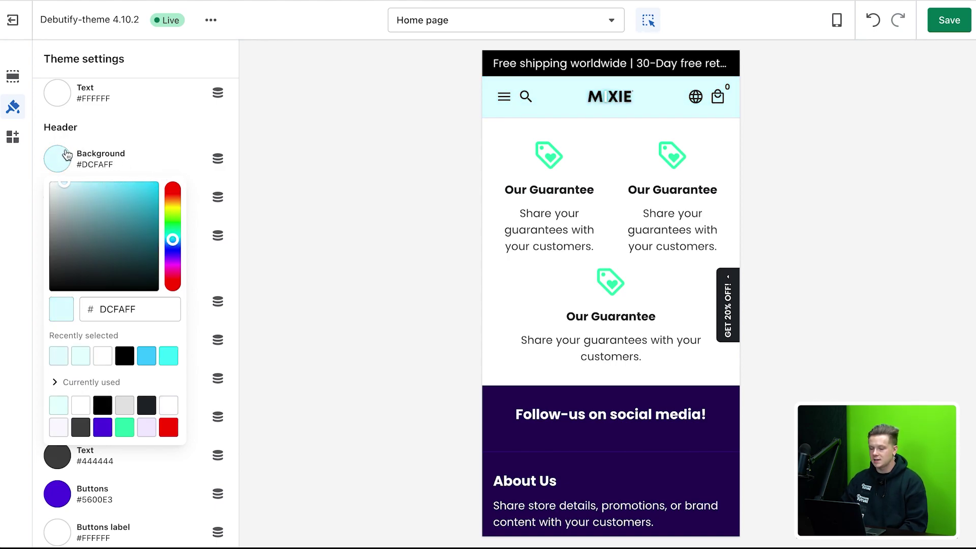
left_click(67, 155)
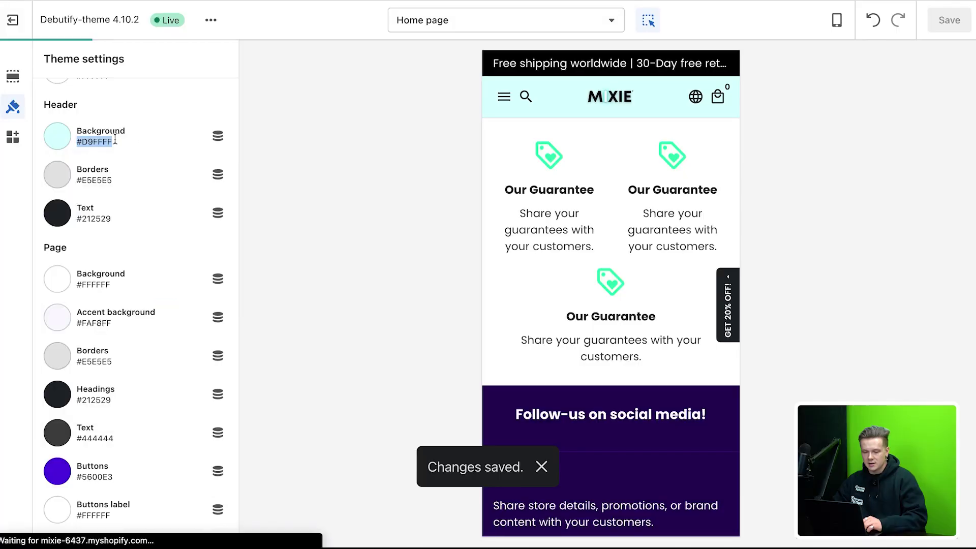
- Set the page background to D9FFFF lightened to near-white, and keep buttons black
left_click(62, 284)
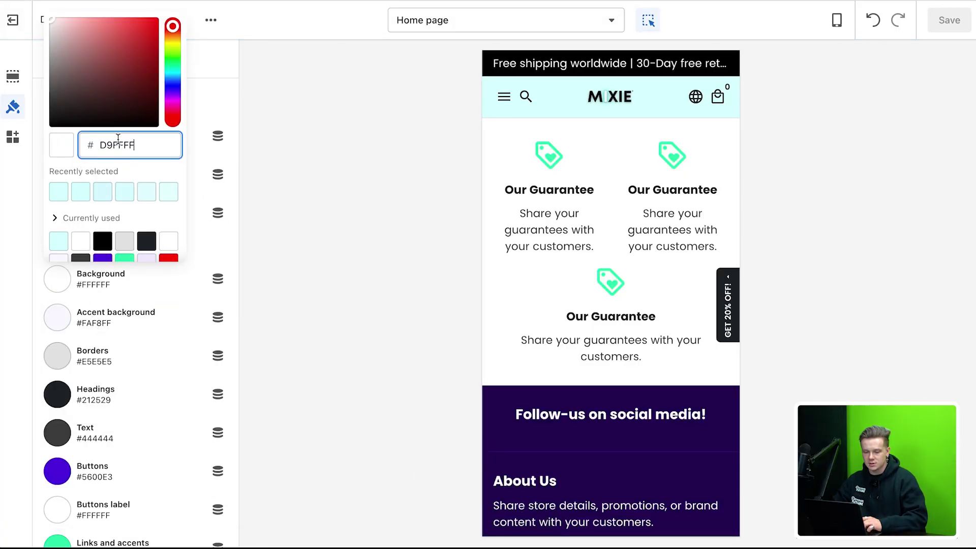
key("Return")
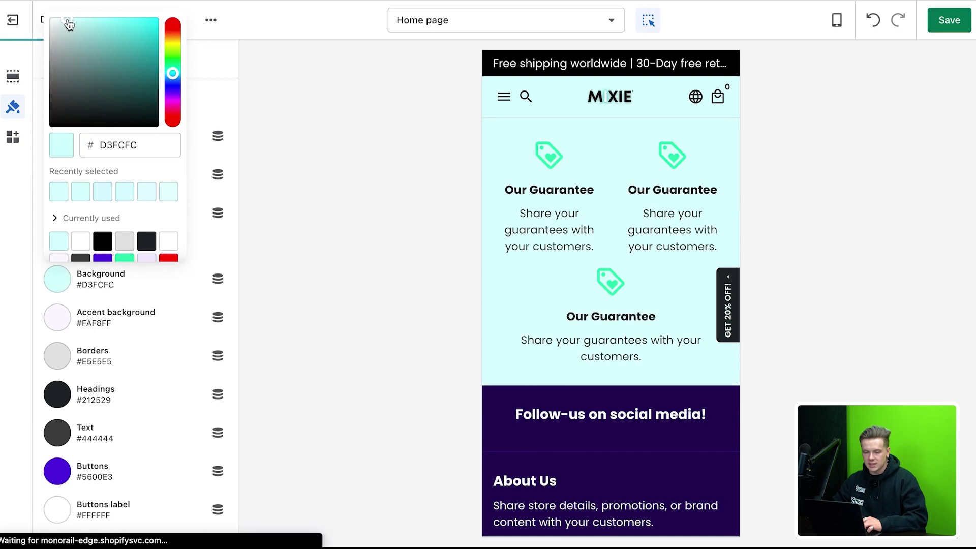
left_click_drag(57, 17, 52, 17)
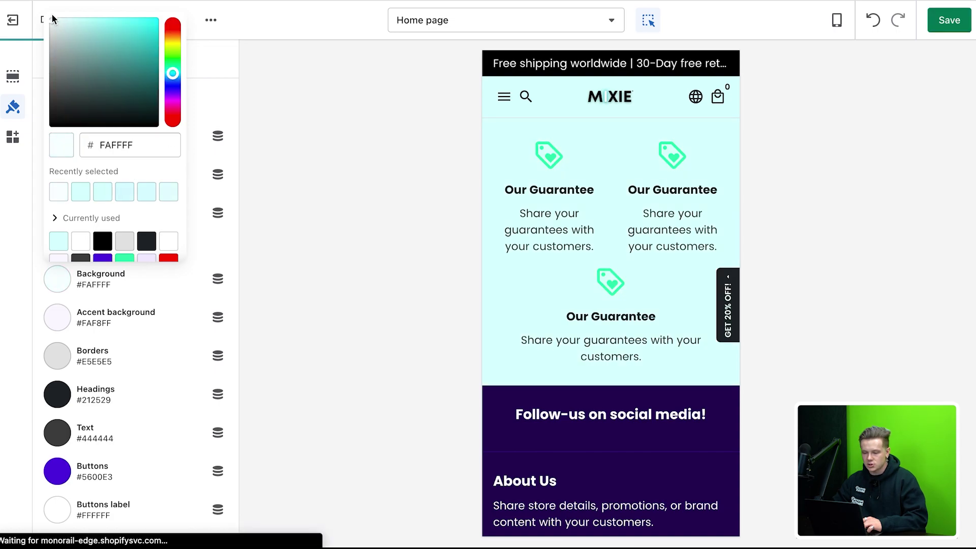
left_click(329, 143)
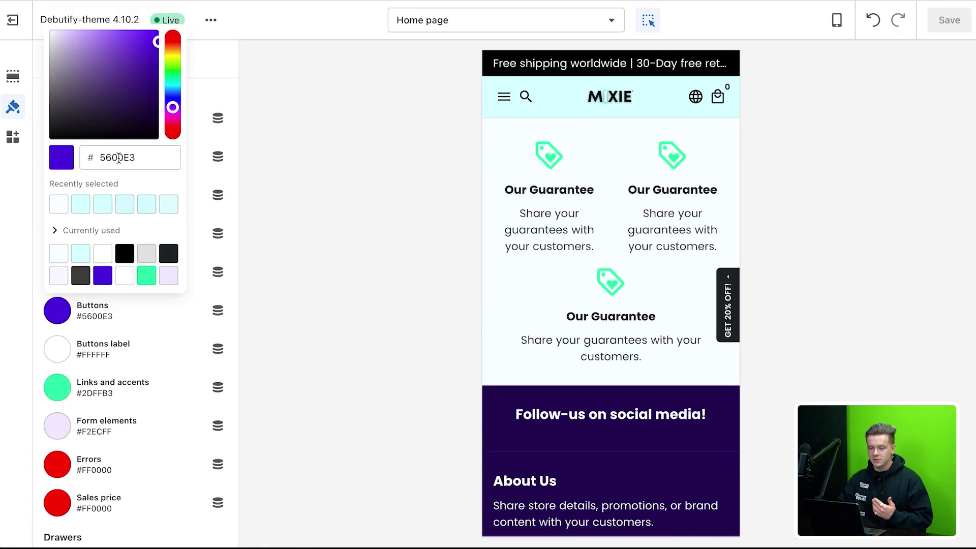
left_click_drag(97, 134, 18, 151)
left_click(16, 151)
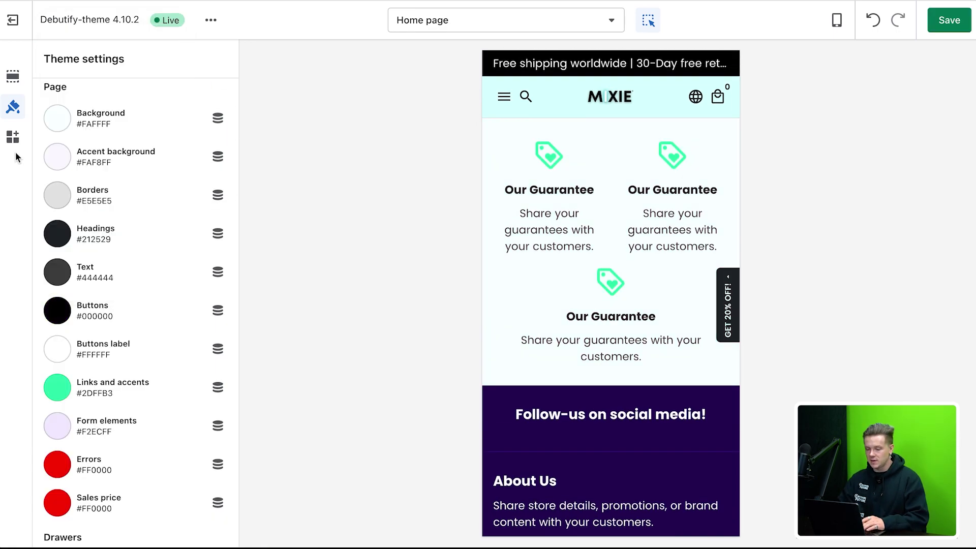
- Make the links and accents colour bright cyan 00FFFF
scroll(101, 277, "down", 1)
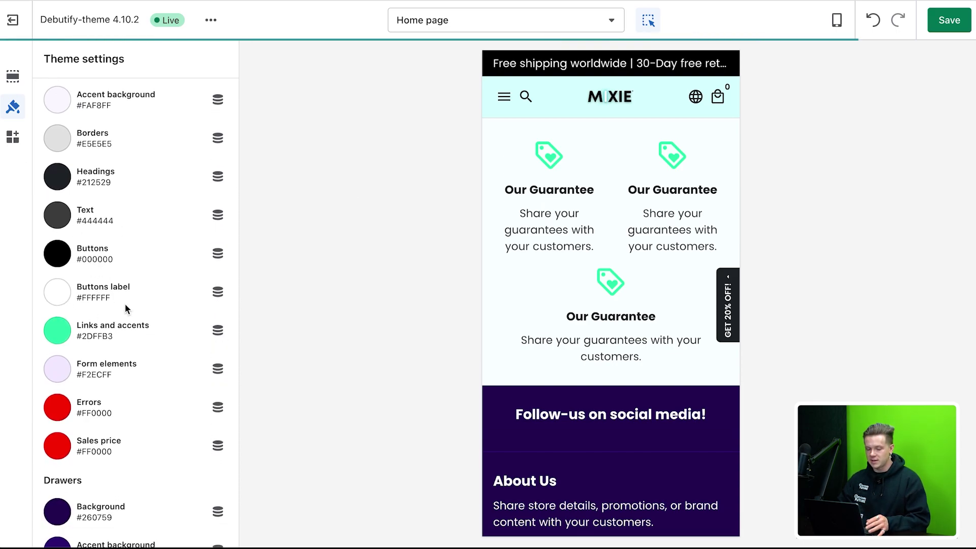
scroll(121, 313, "down", 3)
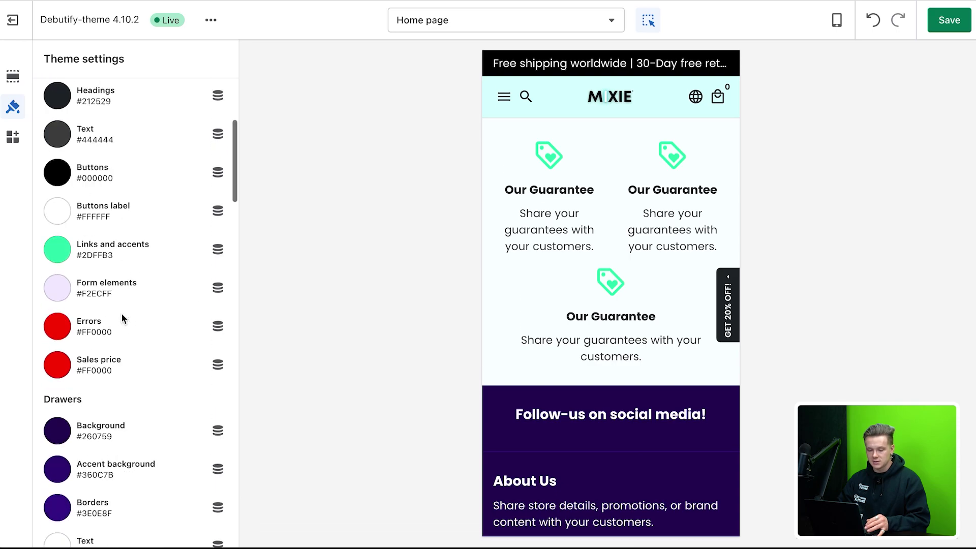
left_click(67, 169)
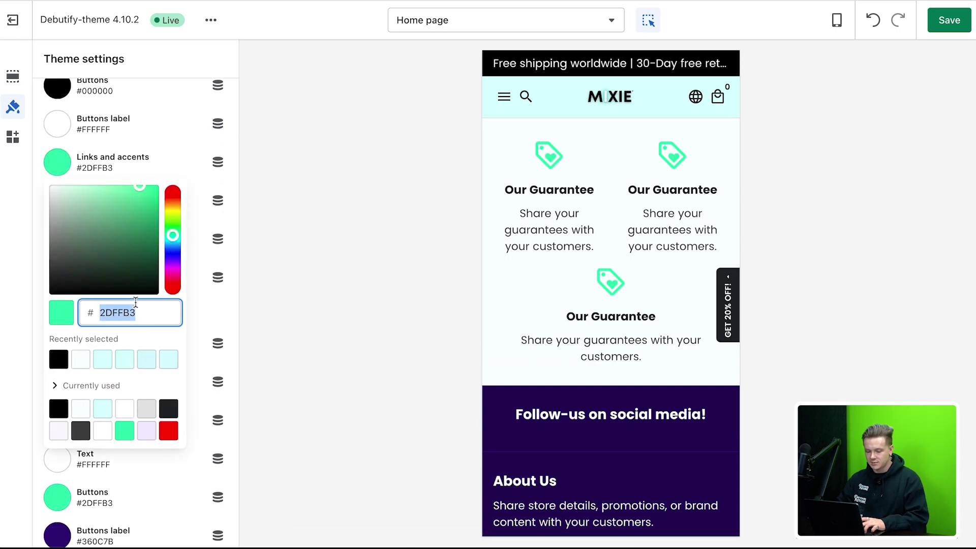
left_click(329, 309)
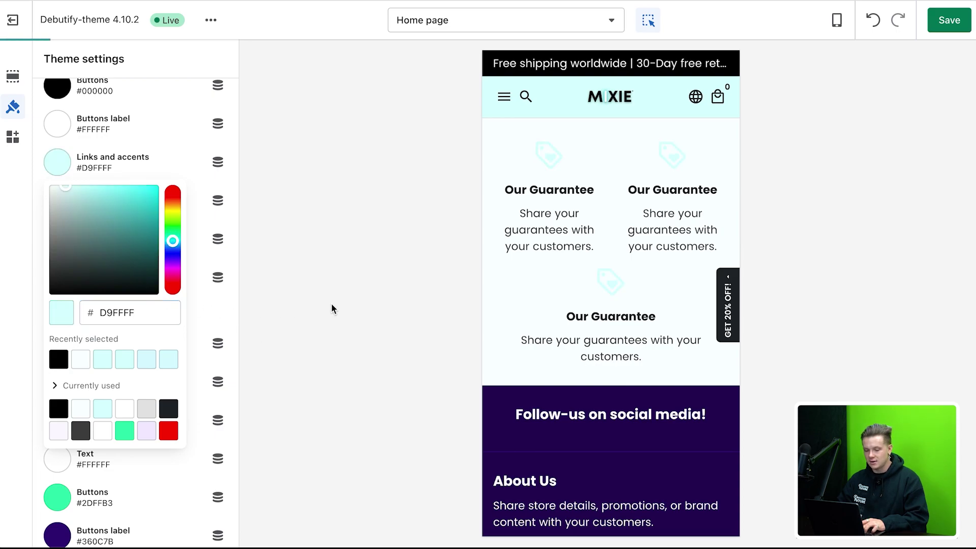
left_click(69, 168)
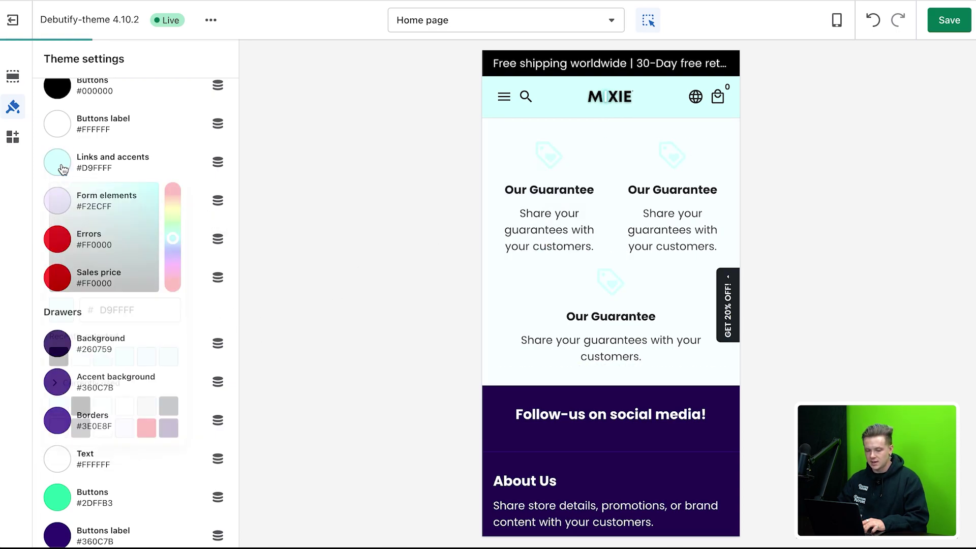
left_click_drag(130, 200, 160, 161)
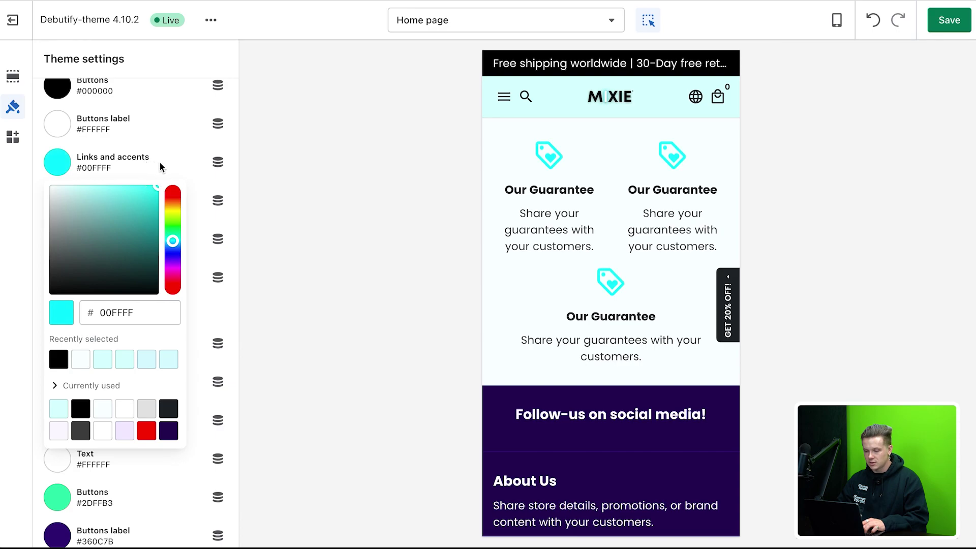
left_click(159, 161)
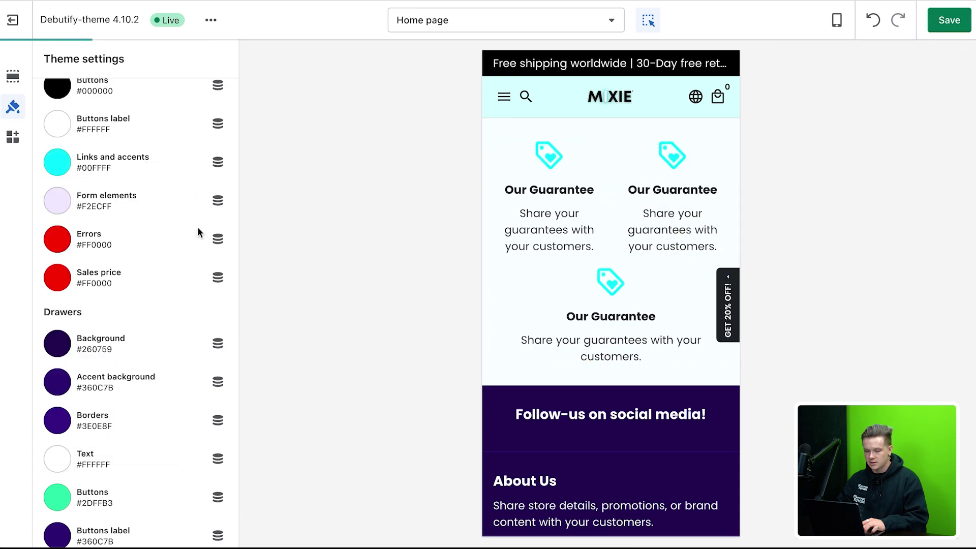
- Fine-tune links and accents to #00FAFA, set sales price to black, and save the theme
scroll(197, 227, "down", 1)
scroll(98, 239, "up", 3)
left_click(68, 282)
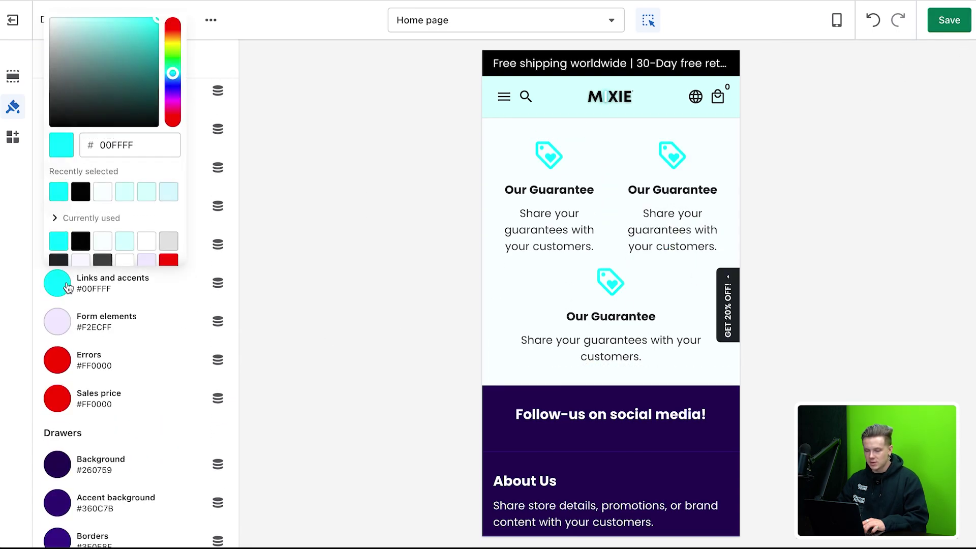
left_click_drag(142, 45, 120, 9)
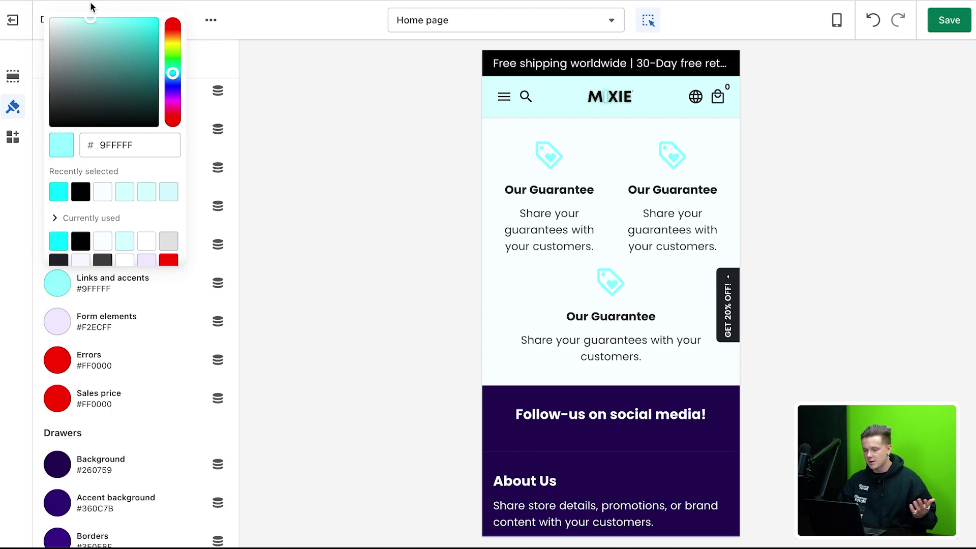
left_click_drag(109, 5, 99, 6)
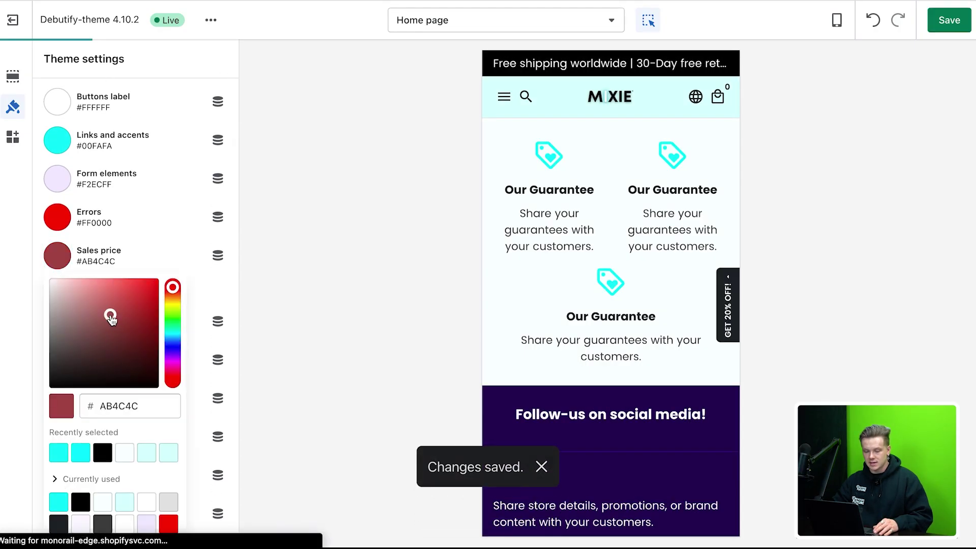
key("Escape")
left_click(947, 19)
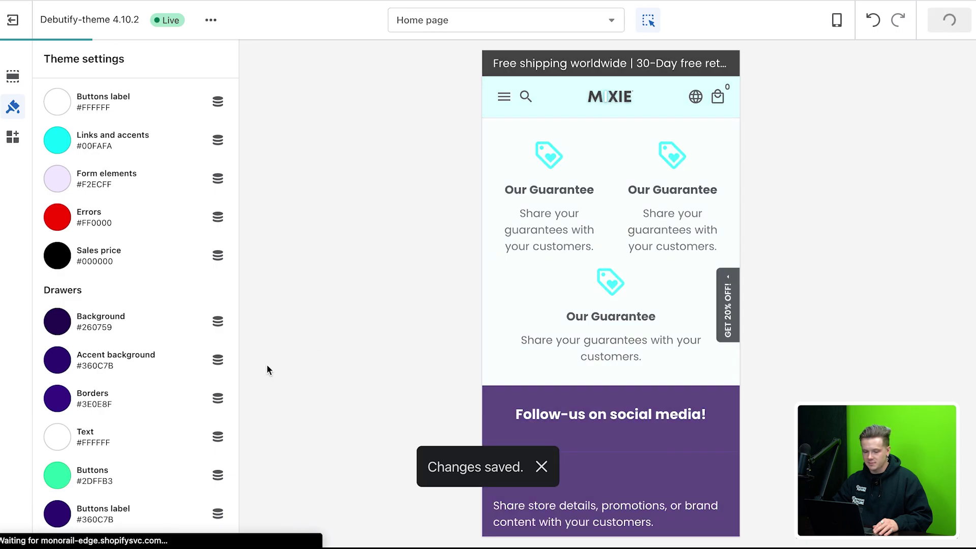
- Set the drawer background and drawer accent background to light cyan #D9FFFF
left_click(59, 333)
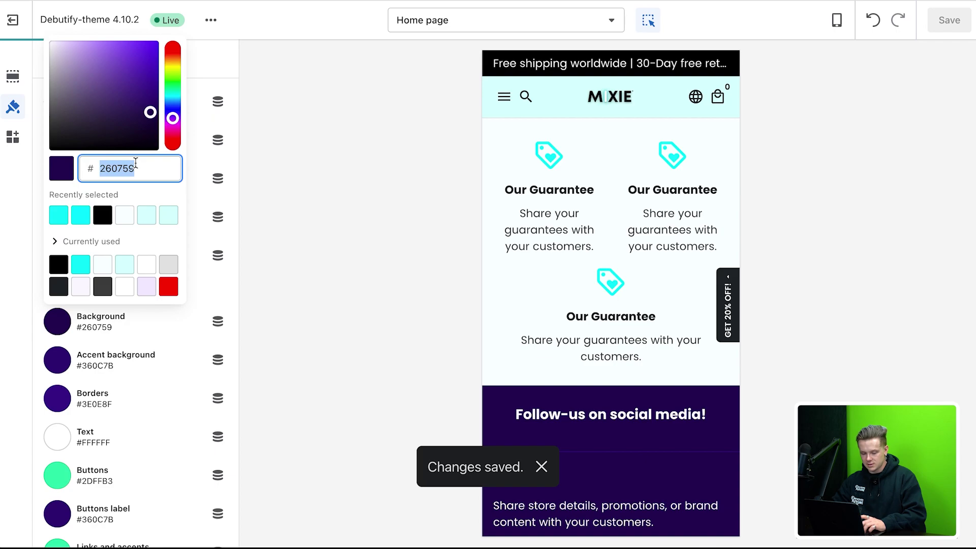
left_click(294, 203)
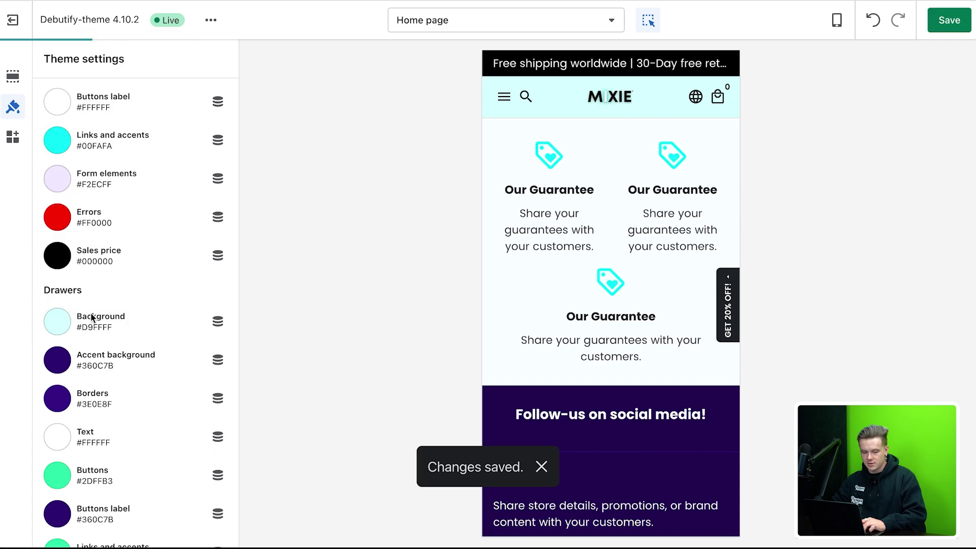
left_click(63, 362)
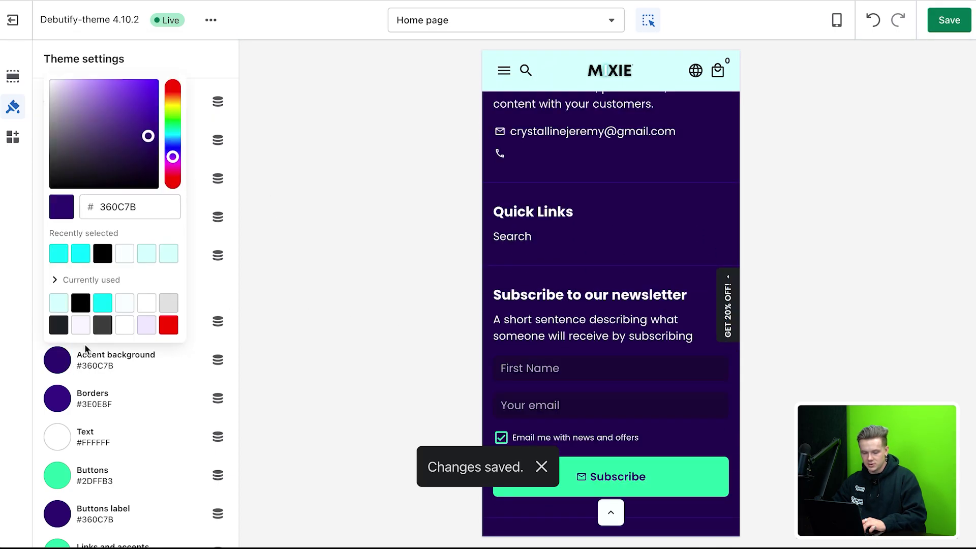
left_click(265, 308)
left_click(74, 403)
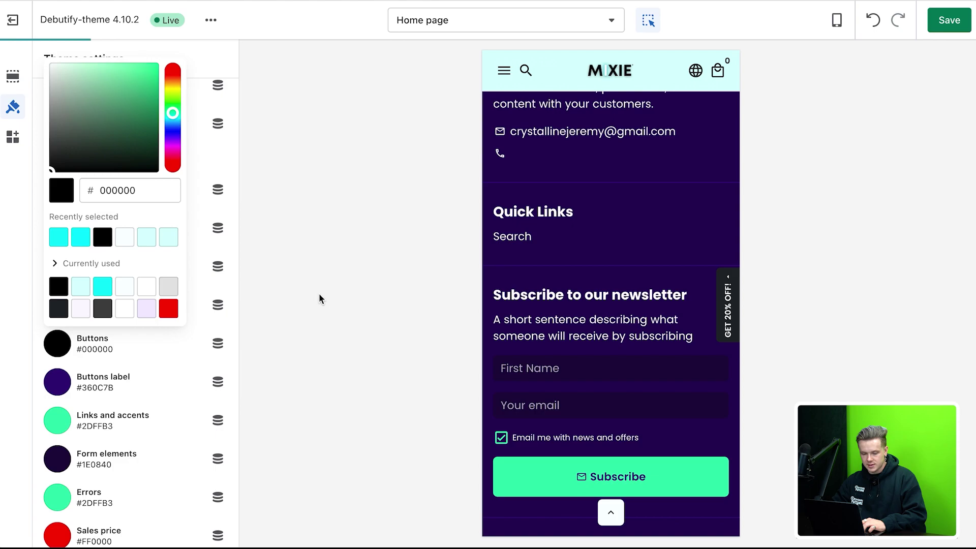
left_click(57, 420)
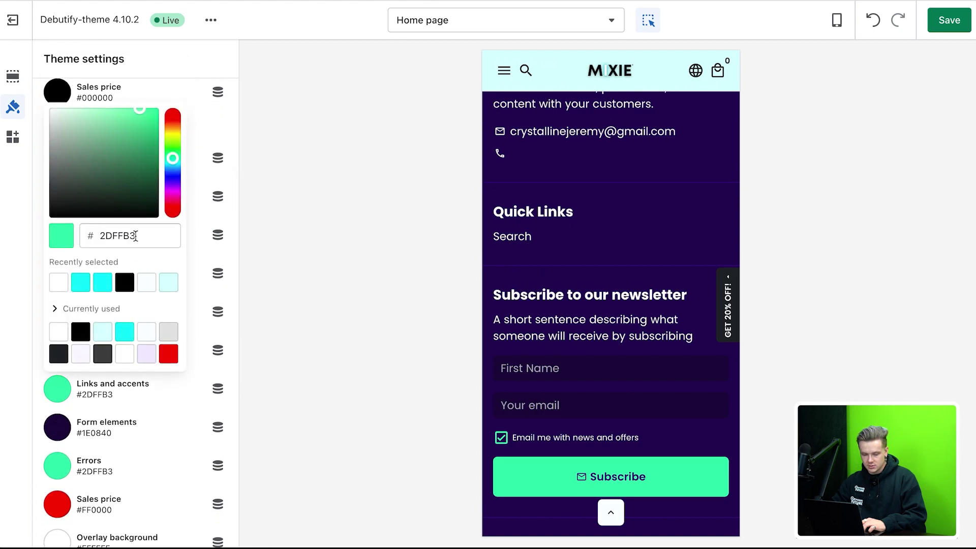
- Darken the drawer errors and drawer sales price colours to near-black
left_click(271, 302)
left_click(56, 465)
left_click(130, 288)
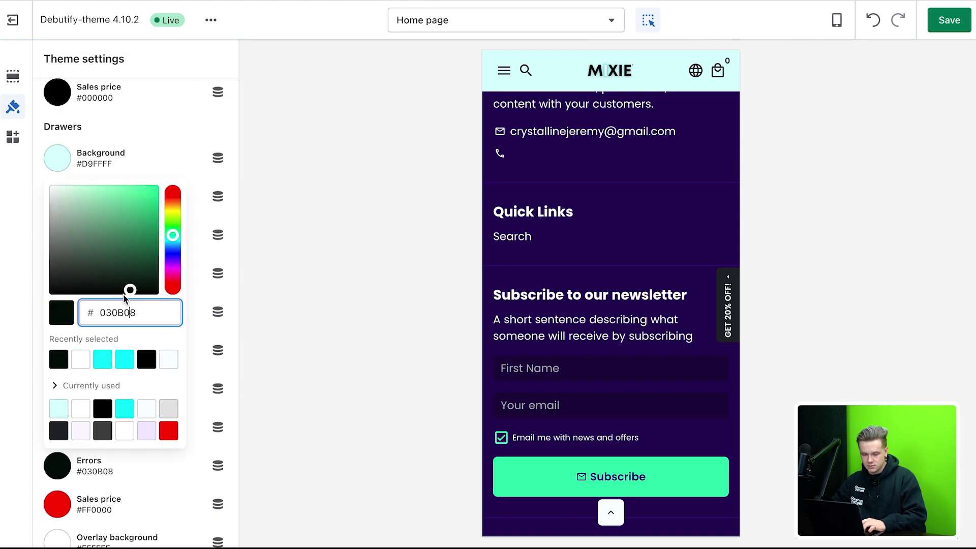
left_click(124, 293)
scroll(164, 468, "down", 7)
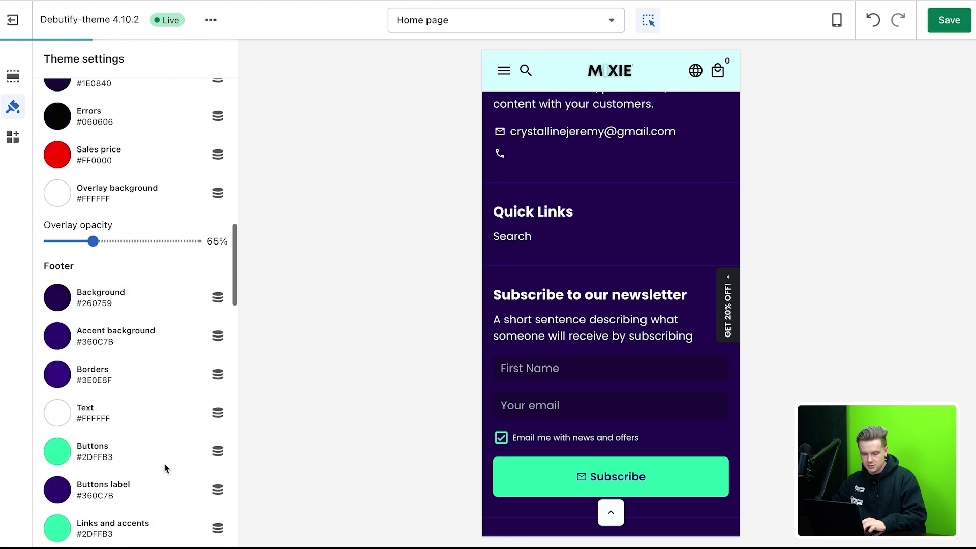
left_click(53, 168)
left_click(100, 258)
left_click(335, 270)
- Make the footer background black #000000
left_click(57, 297)
left_click(81, 193)
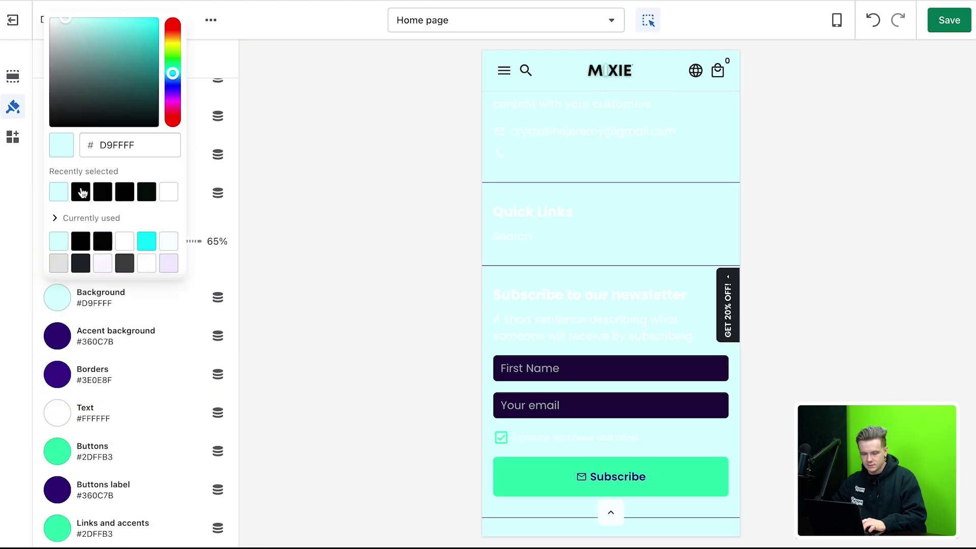
left_click(81, 192)
scroll(543, 227, "down", 5)
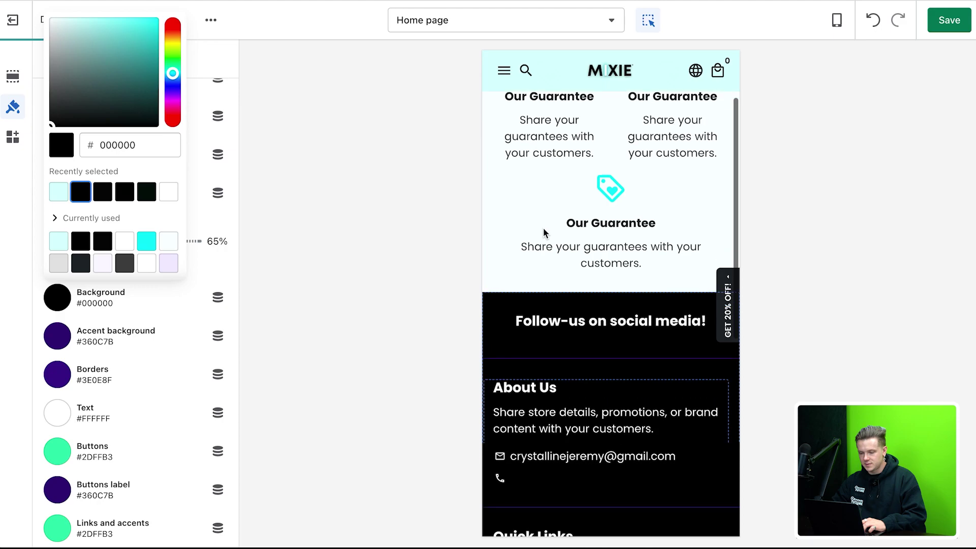
left_click(85, 293)
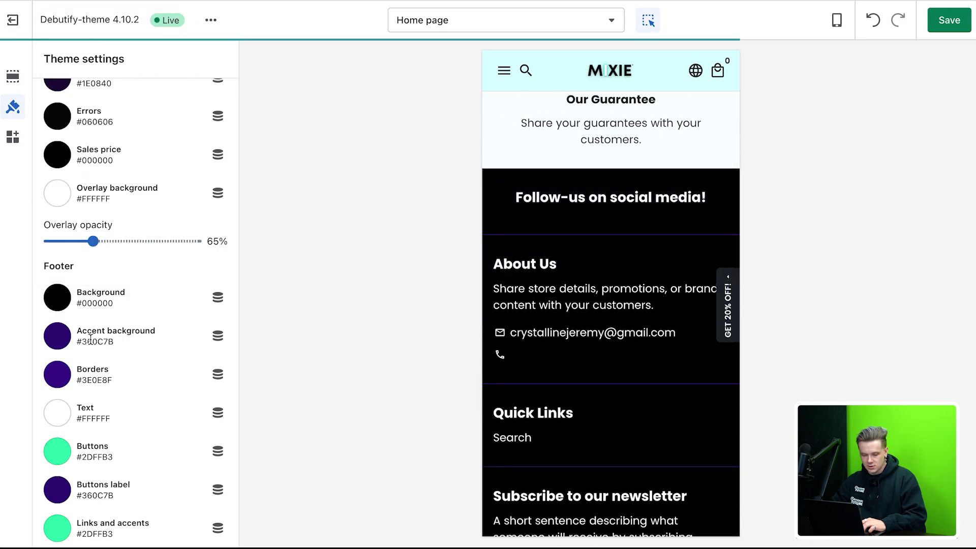
scroll(69, 356, "down", 3)
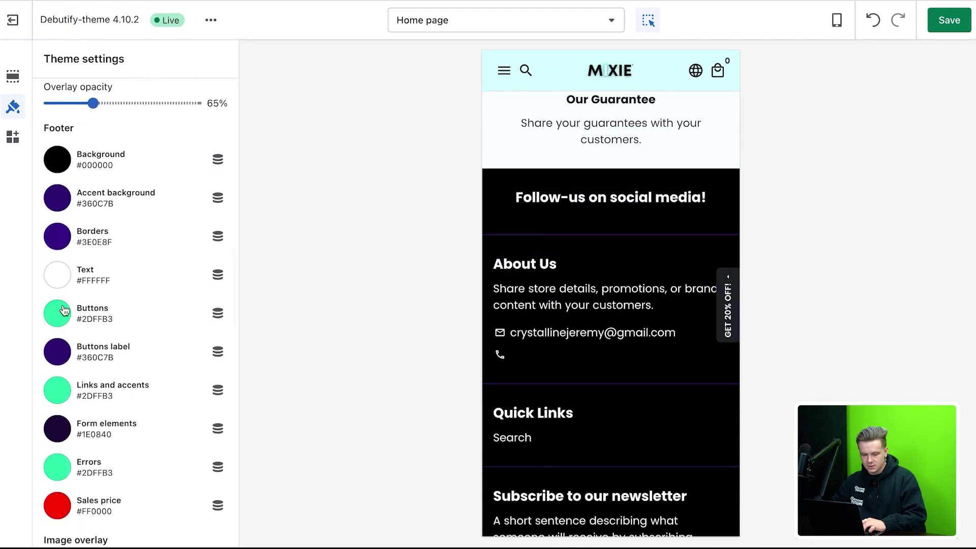
- Keep the footer accent background white and set the footer borders to #D9FFFF
left_click(64, 205)
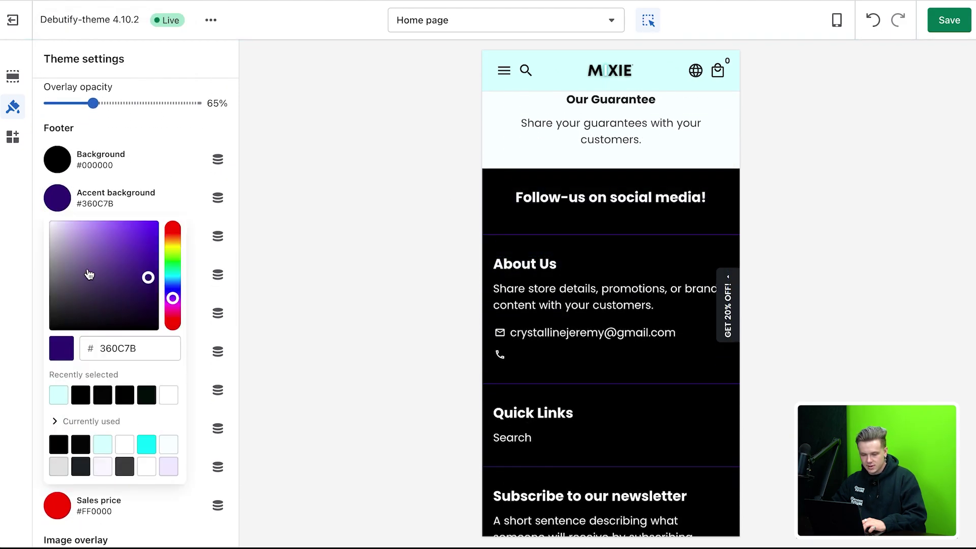
left_click(32, 208)
left_click(48, 250)
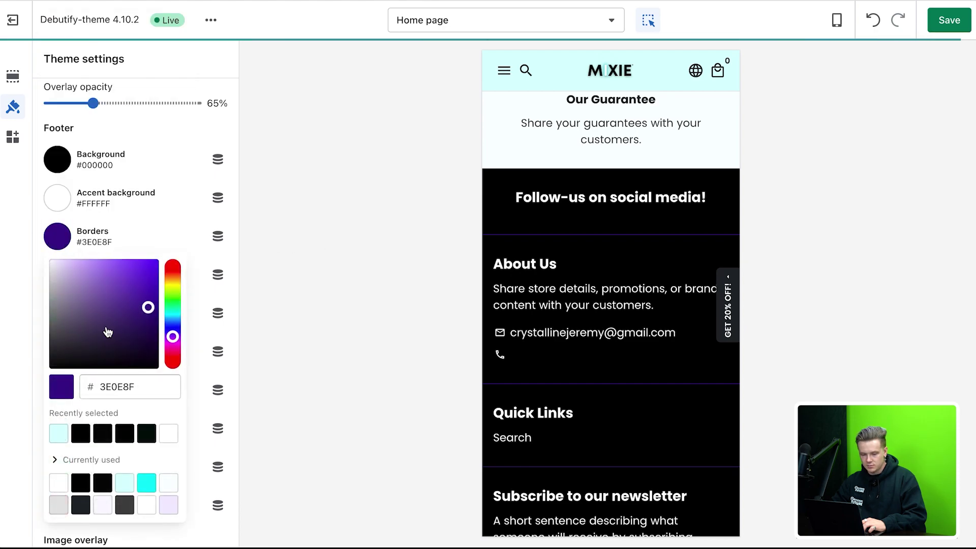
left_click(118, 376)
type("D9FFFF")
left_click(344, 336)
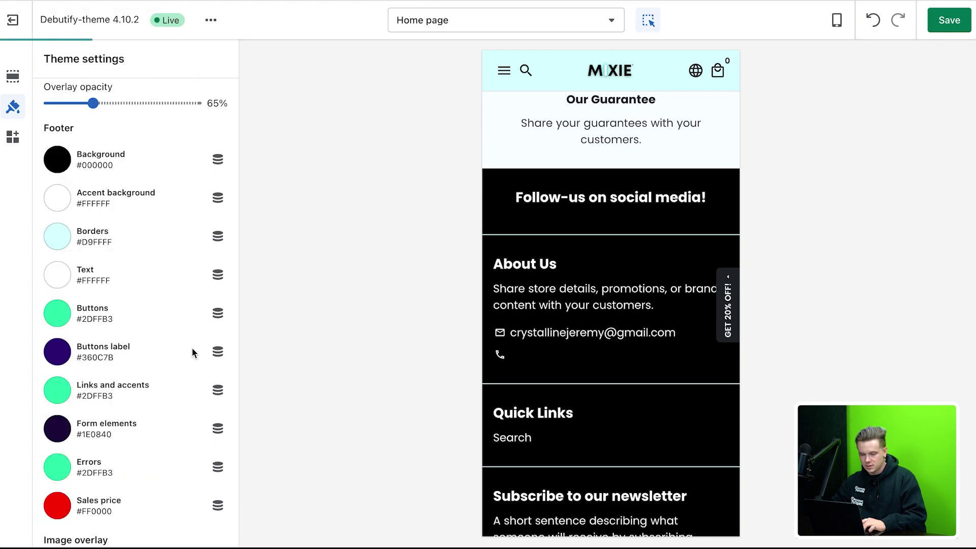
scroll(161, 292, "down", 2)
left_click(179, 529)
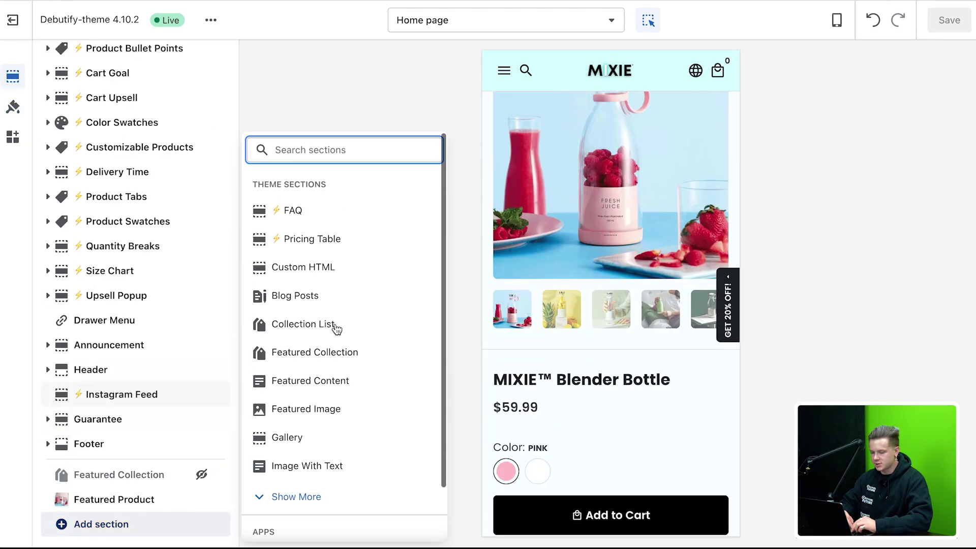
- Add a Gallery section to the home page from the expanded section list
scroll(345, 325, "down", 1)
scroll(363, 324, "down", 1)
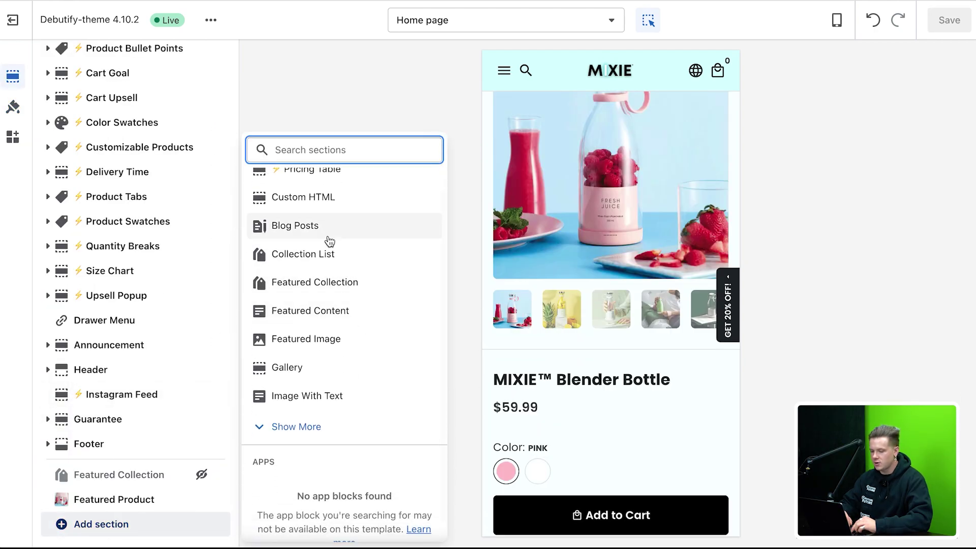
left_click(312, 425)
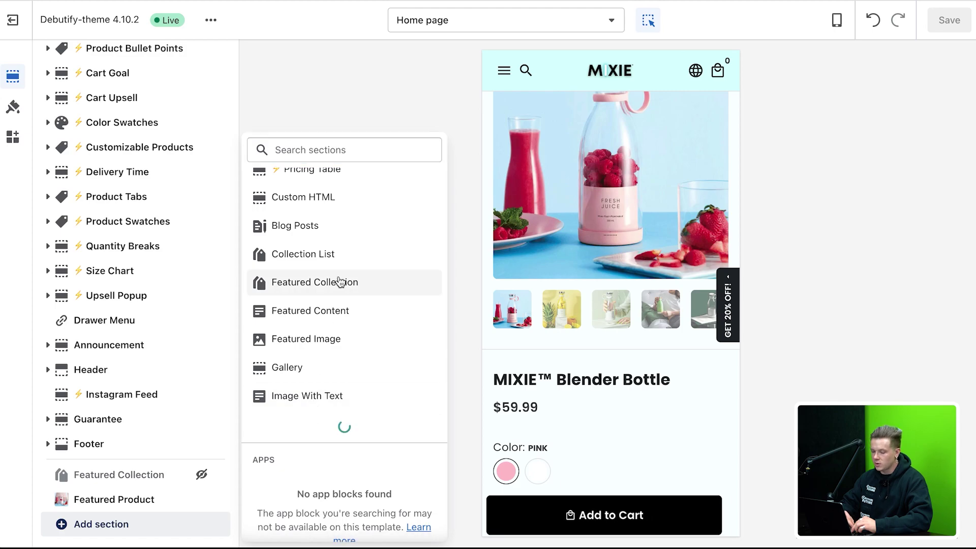
scroll(337, 281, "down", 1)
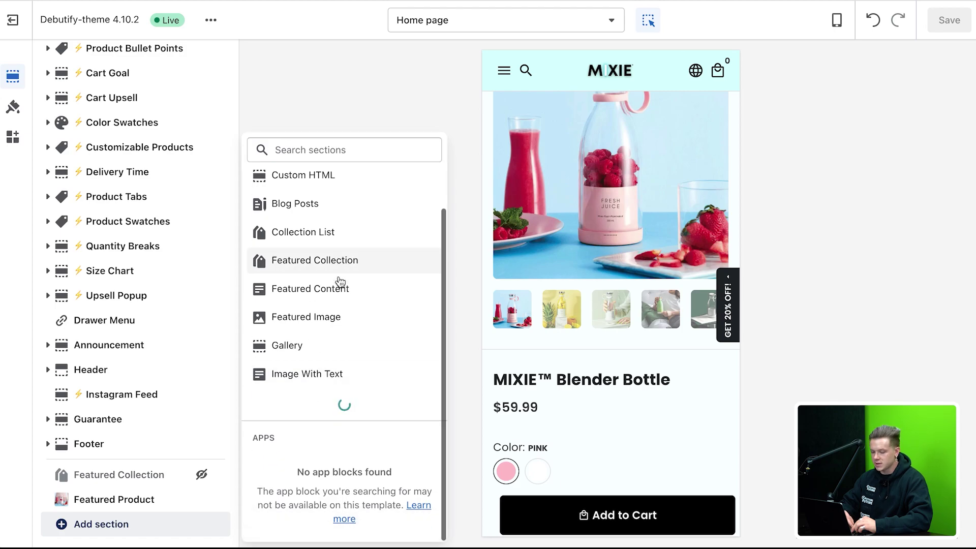
left_click(317, 346)
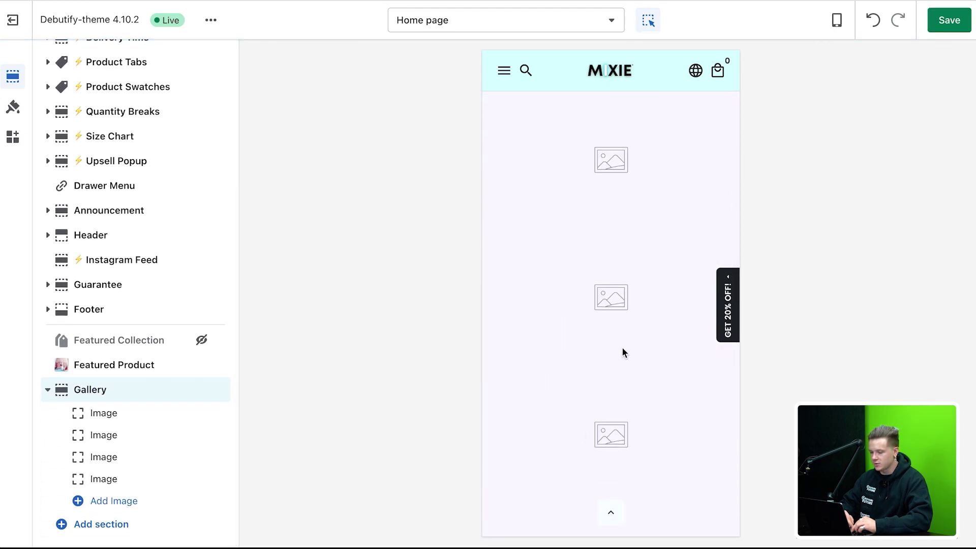
scroll(623, 351, "up", 4)
scroll(623, 352, "up", 6)
scroll(622, 352, "down", 15)
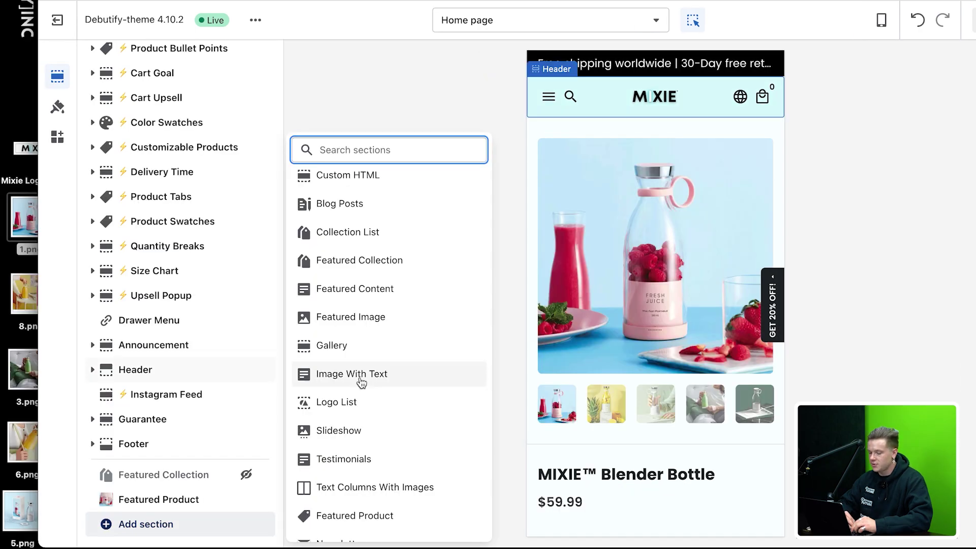
scroll(363, 382, "down", 5)
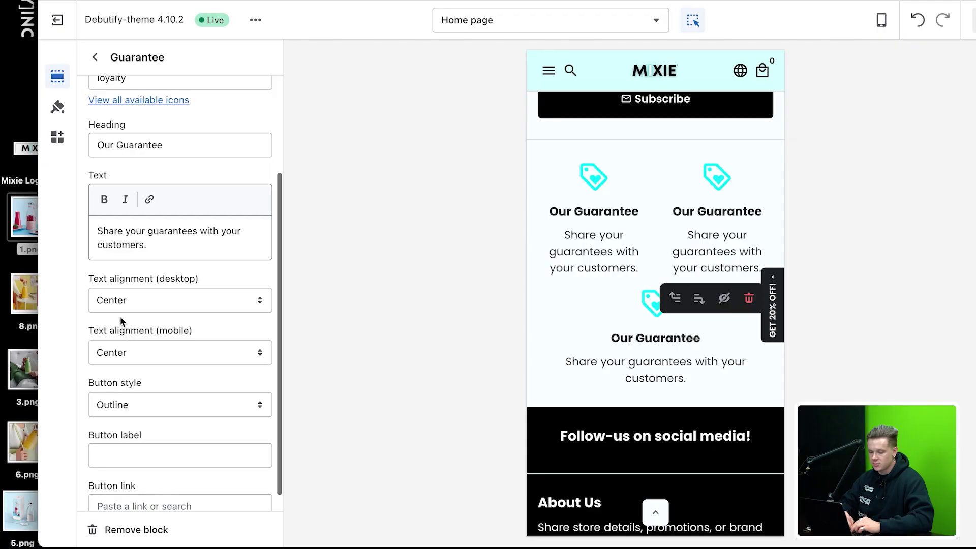
- Replace the guarantee blocks' placeholder text, typing 'Fast' into a block's text
scroll(203, 357, "down", 1)
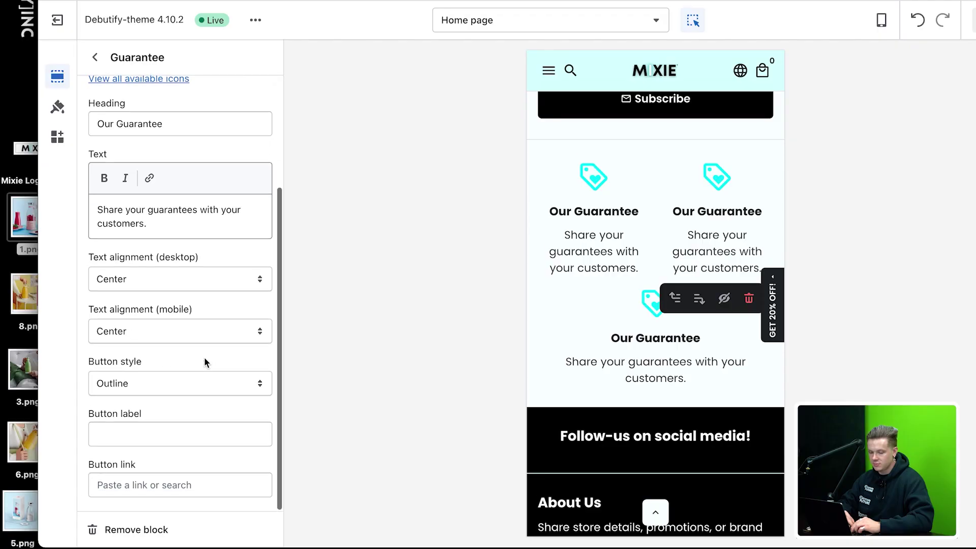
scroll(203, 357, "up", 3)
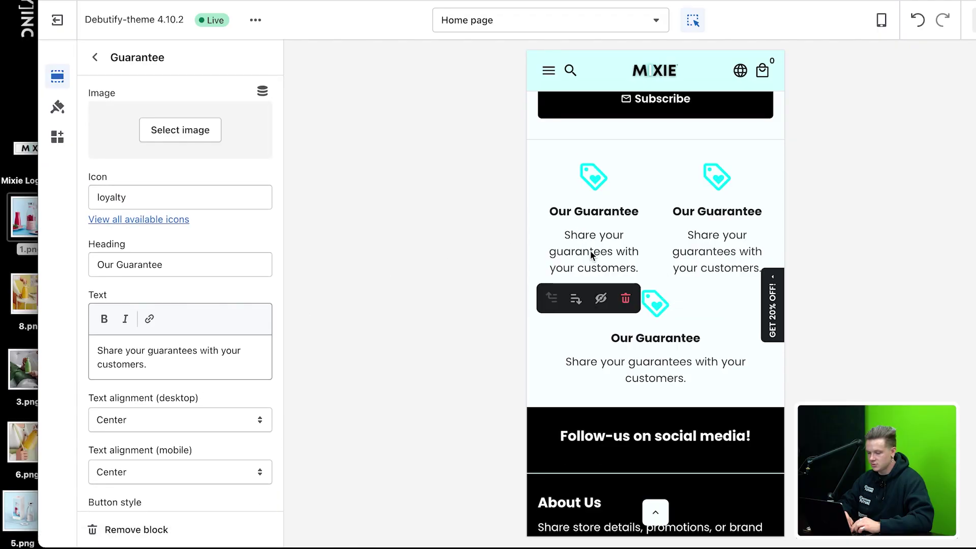
triple_click(590, 251)
double_click(697, 239)
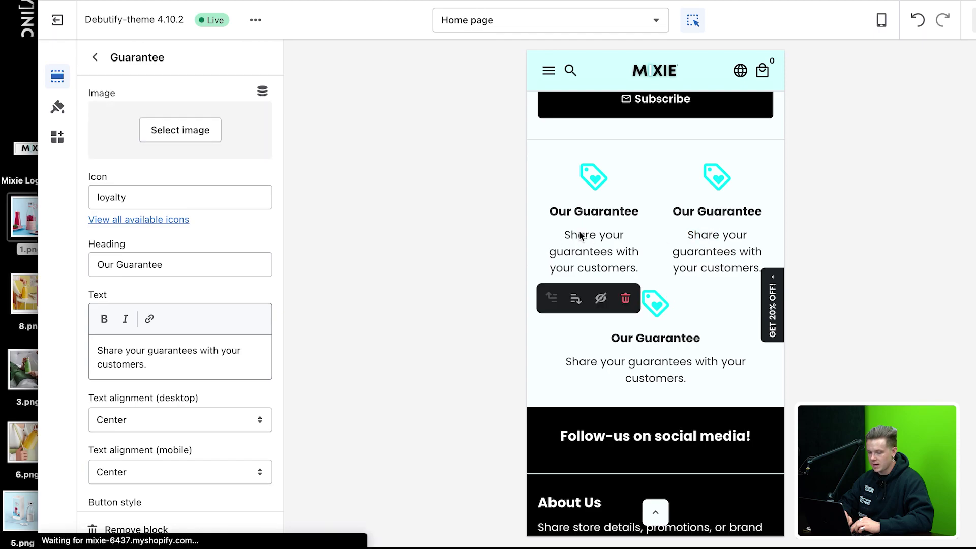
triple_click(172, 350)
type("Fast")
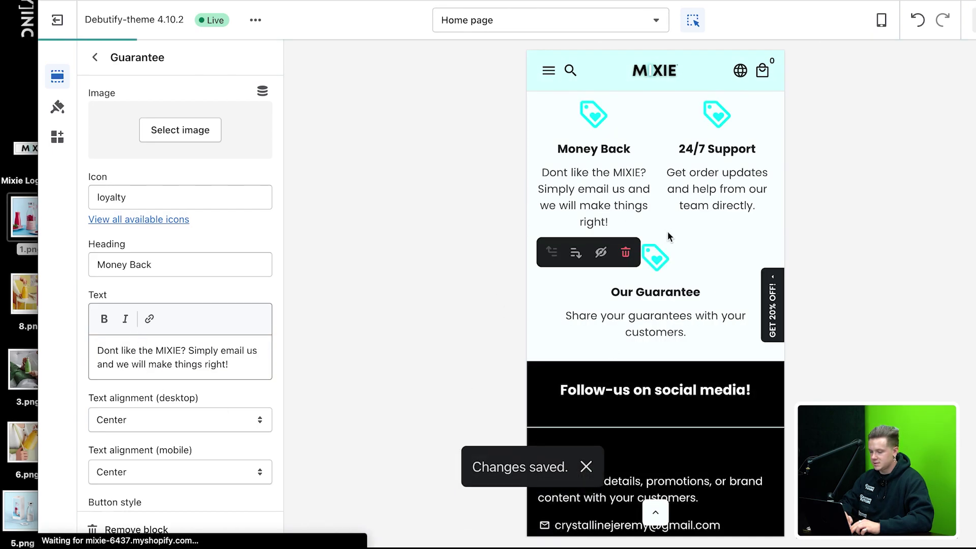
- Remove the third Our Guarantee block from the Guarantee section
left_click(658, 324)
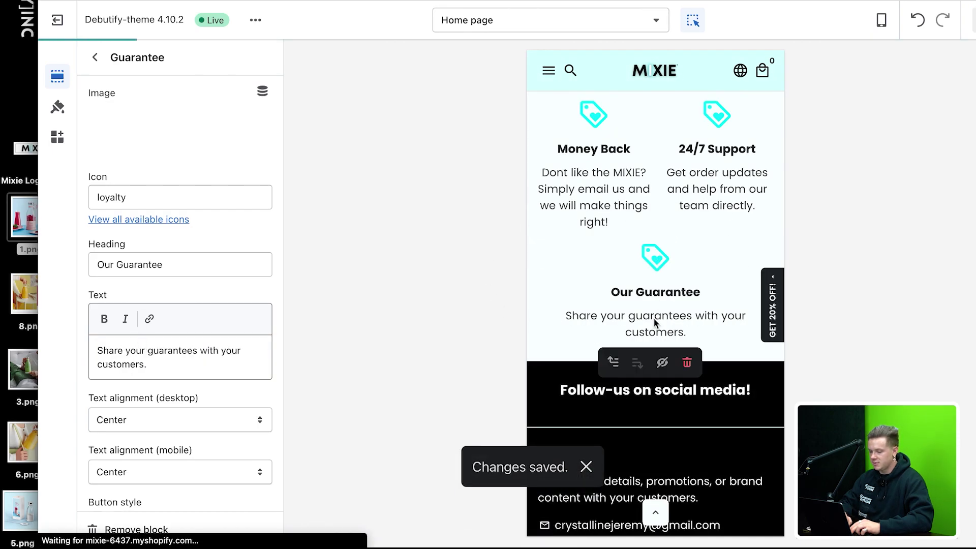
scroll(207, 305, "down", 3)
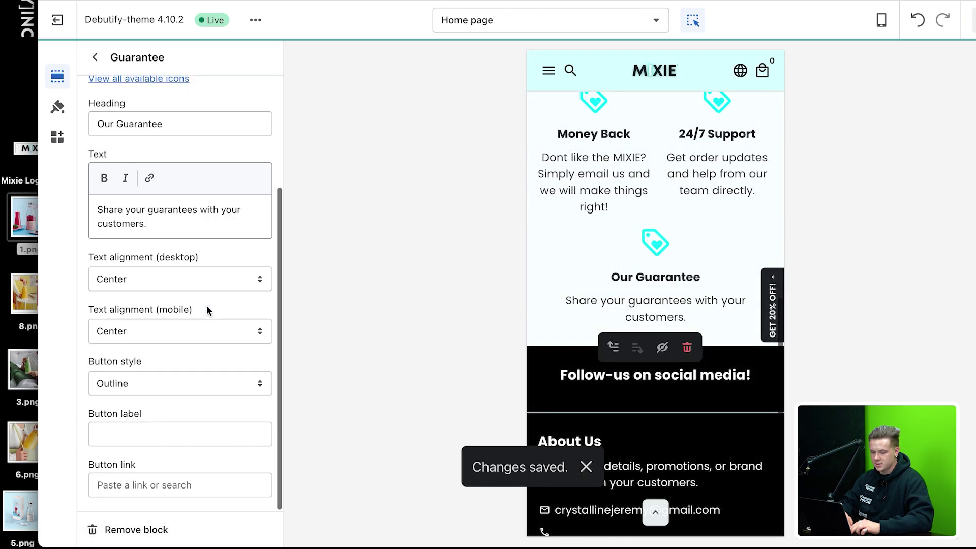
left_click(134, 530)
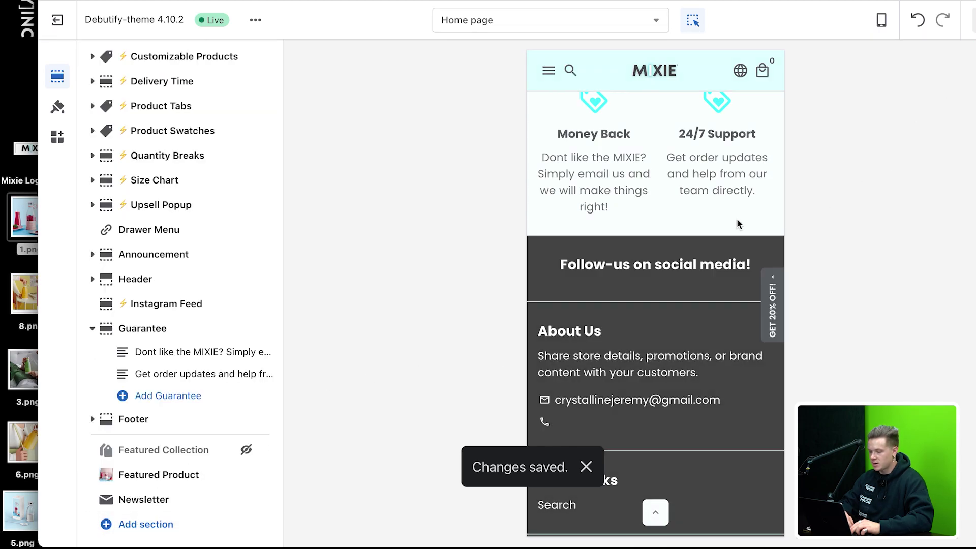
- Add an FAQ section to the home page and review its category and question blocks
left_click(672, 270)
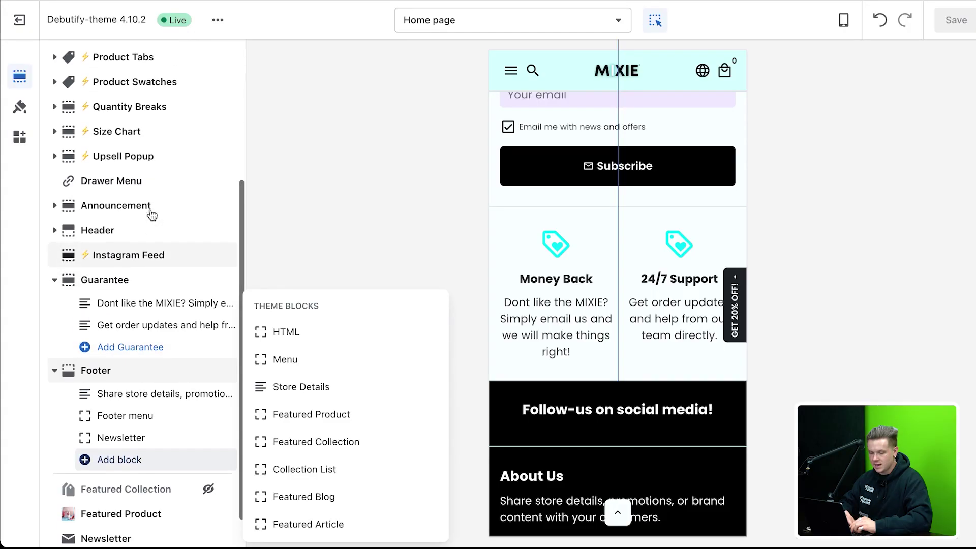
scroll(148, 305, "down", 3)
left_click(108, 524)
left_click(326, 200)
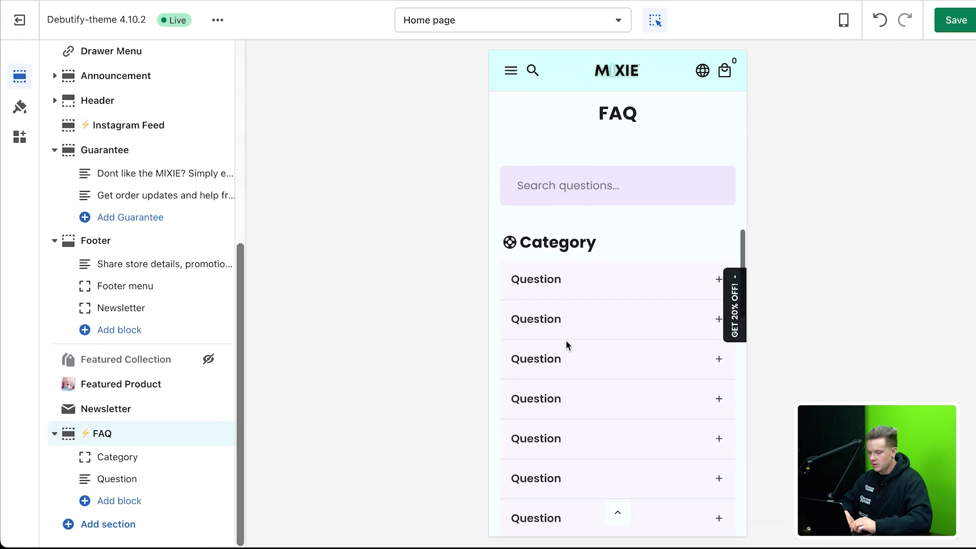
scroll(566, 340, "down", 5)
scroll(567, 344, "up", 5)
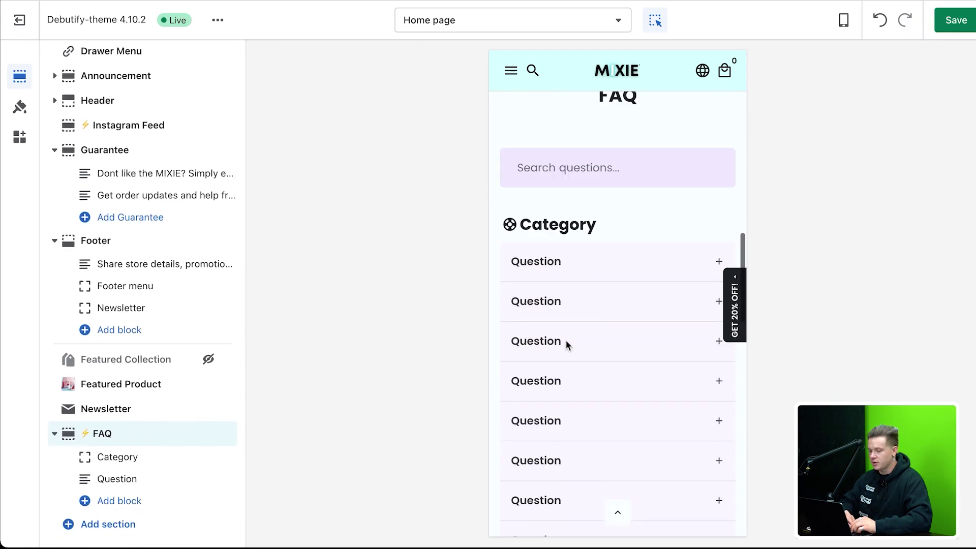
scroll(567, 345, "down", 5)
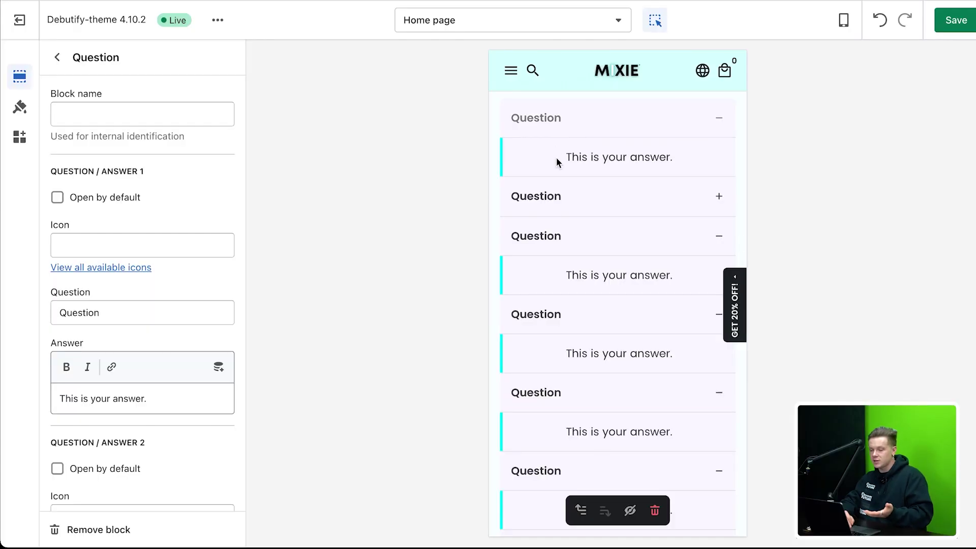
scroll(591, 268, "down", 2)
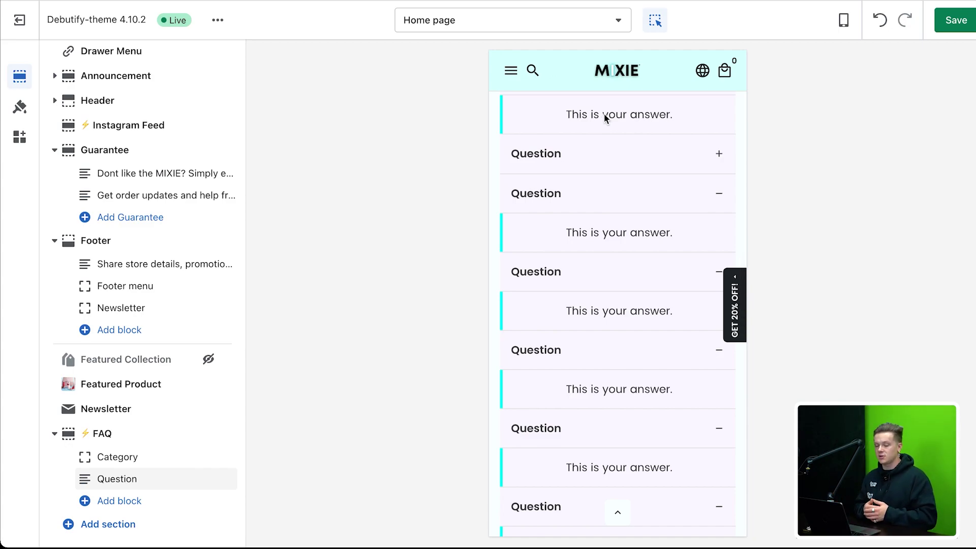
- Save the home page edits, then open the product page section settings on the Default product template
left_click(956, 20)
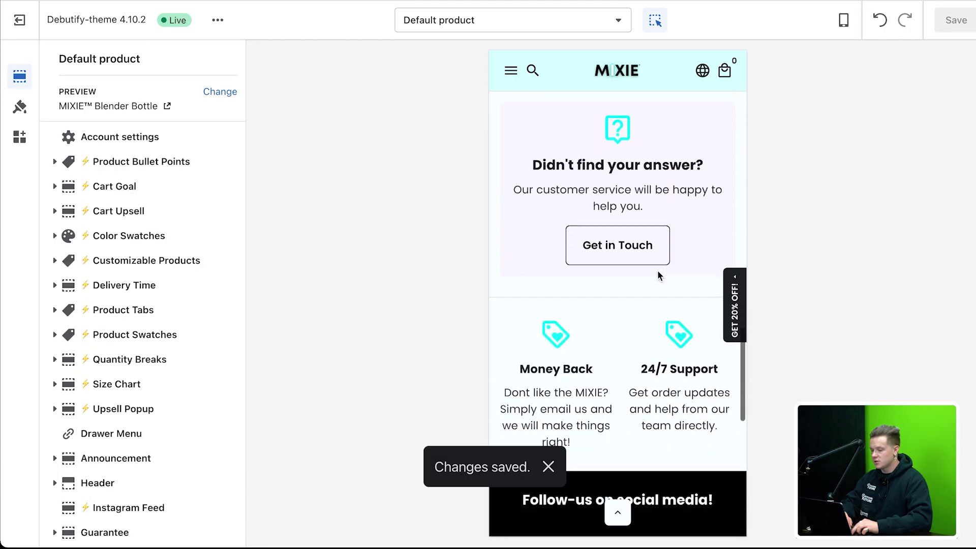
scroll(657, 270, "down", 10)
scroll(658, 270, "up", 15)
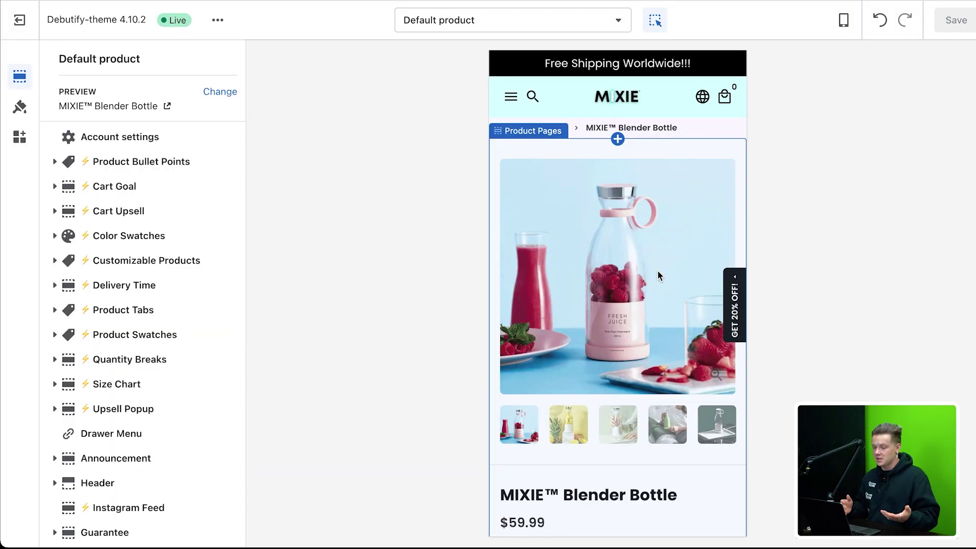
scroll(658, 270, "down", 10)
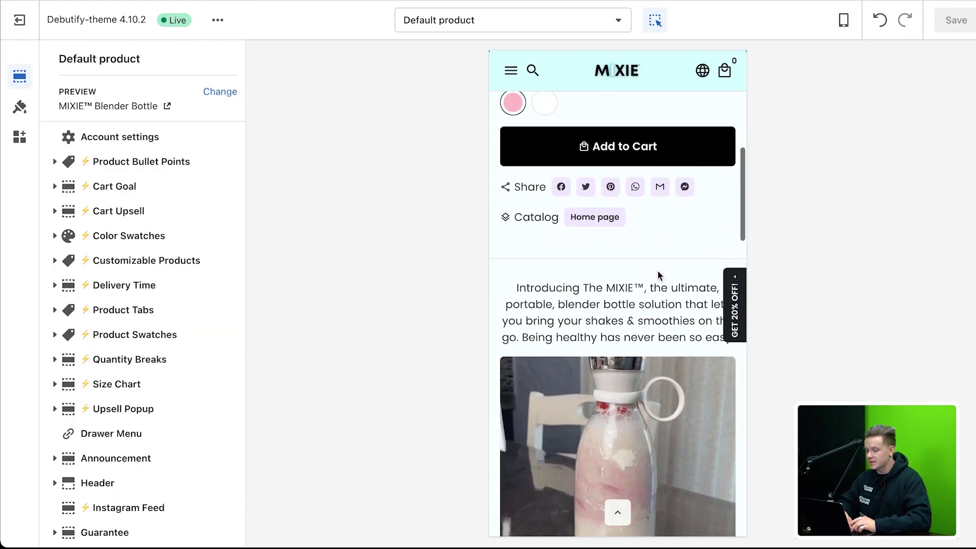
scroll(657, 269, "up", 8)
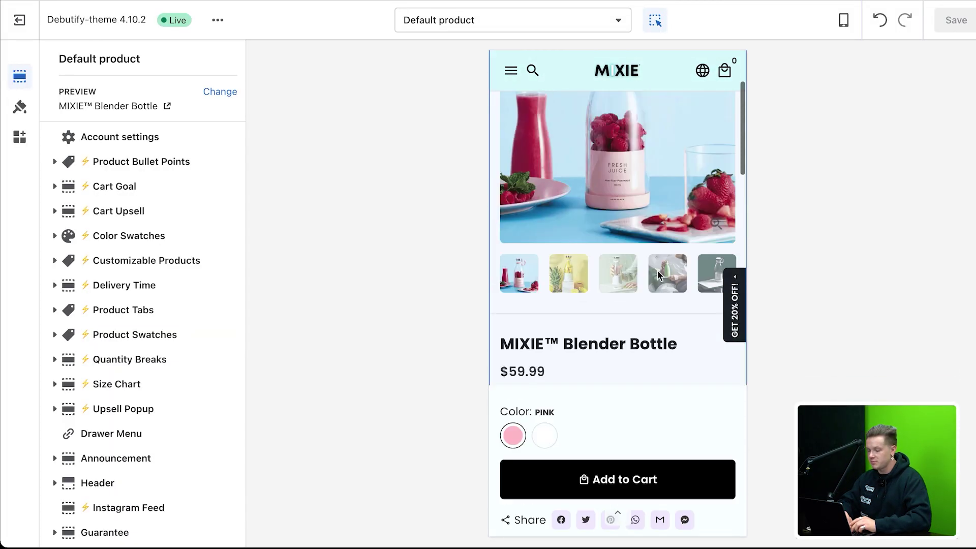
left_click(621, 391)
scroll(735, 395, "down", 5)
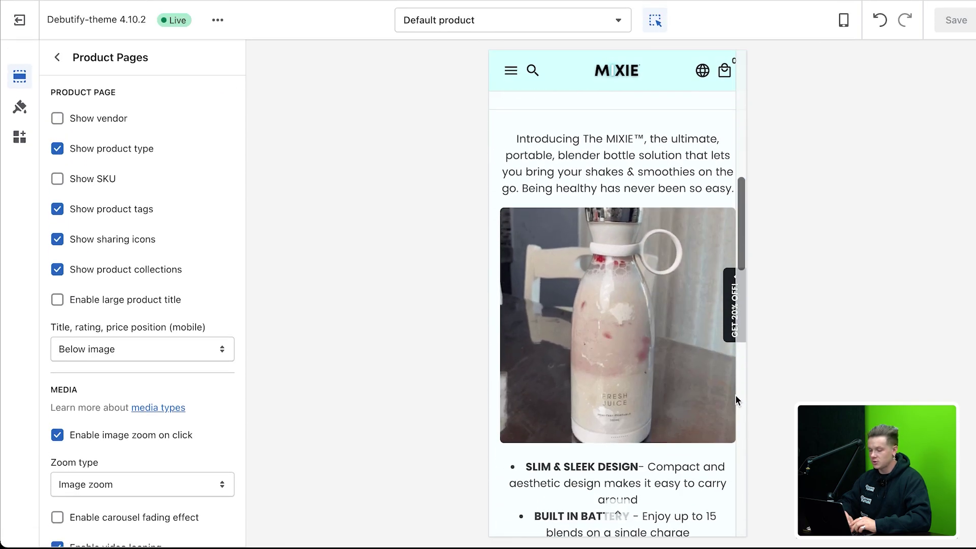
scroll(736, 396, "up", 5)
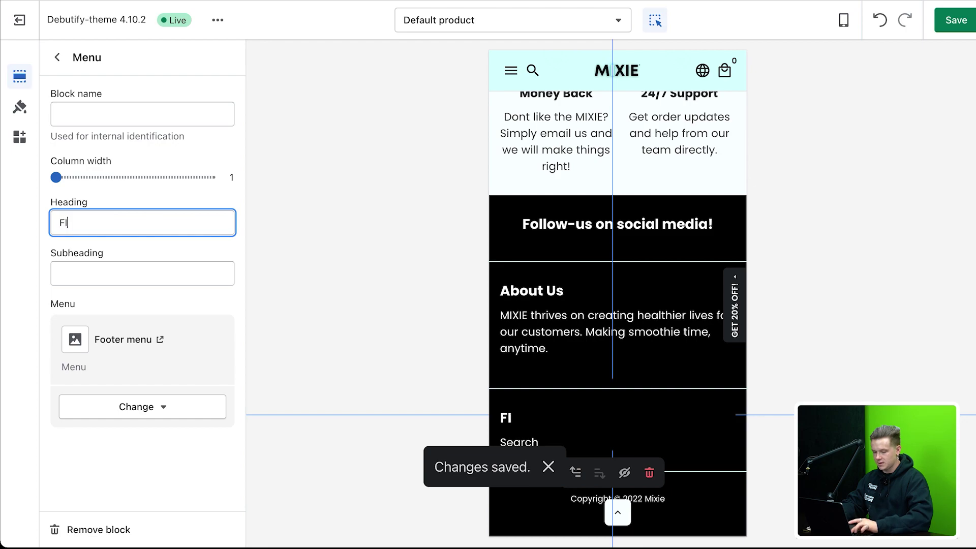
- Correct the footer menu heading to 'Find Out More...' and save with Ctrl+S
key("BackSpace")
type("t More...")
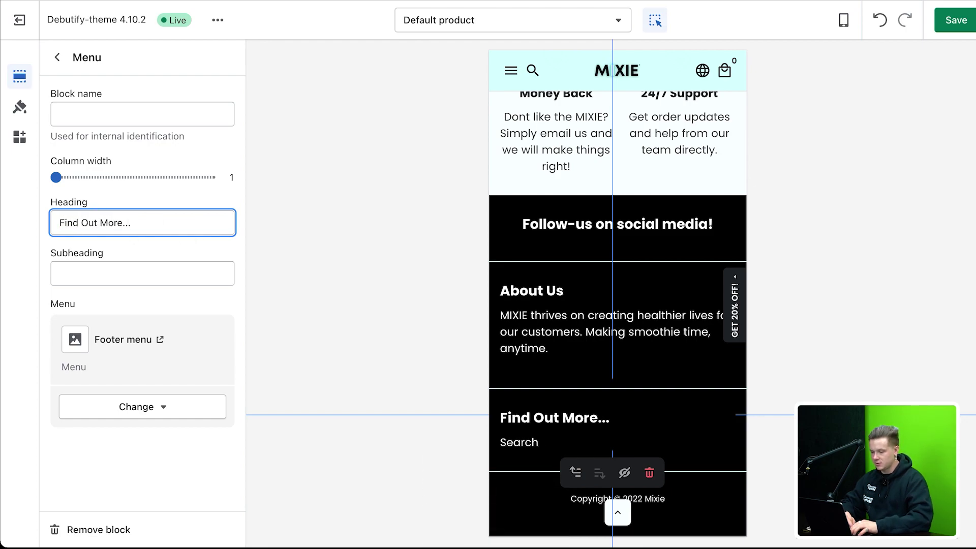
left_click(111, 273)
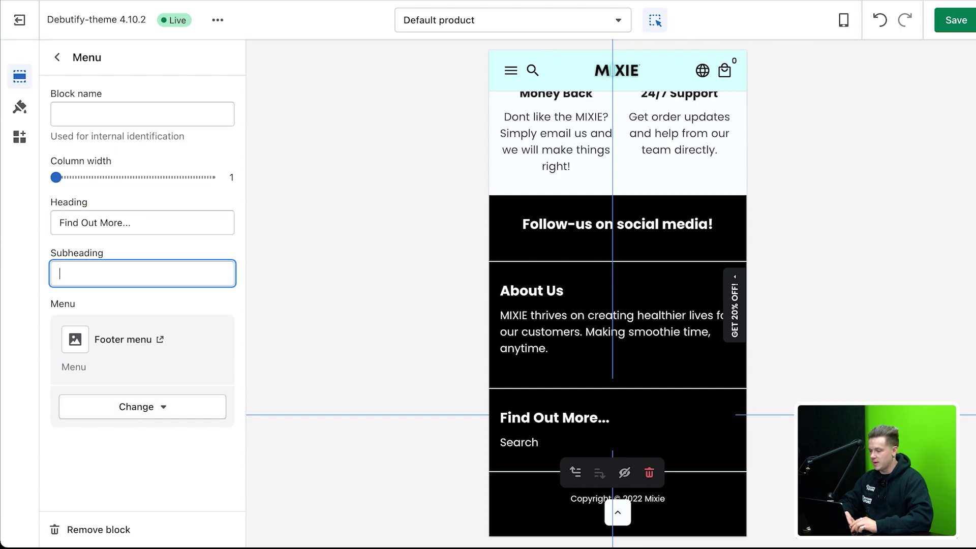
key("ctrl+s")
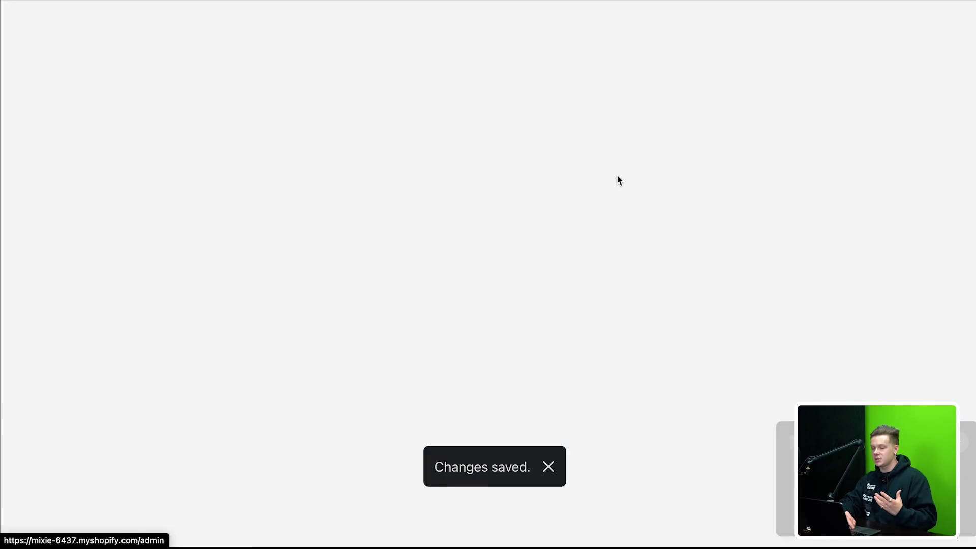
- Create a Contact Us page using the contact theme template and save it
left_click(58, 328)
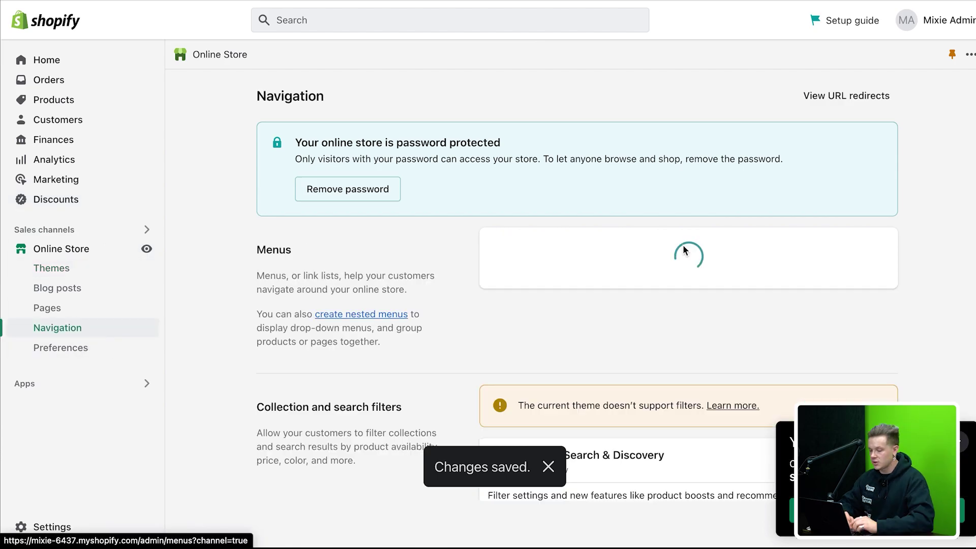
left_click(90, 307)
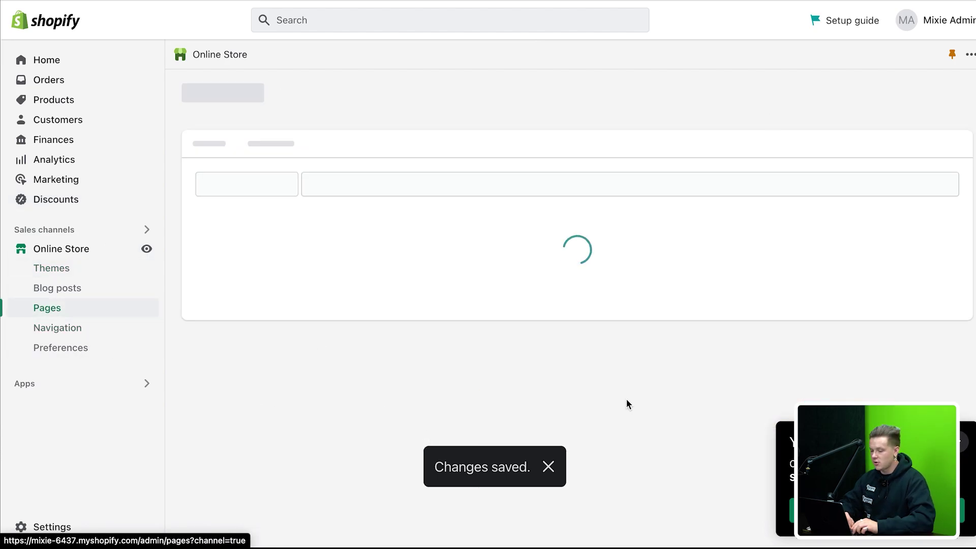
left_click(949, 104)
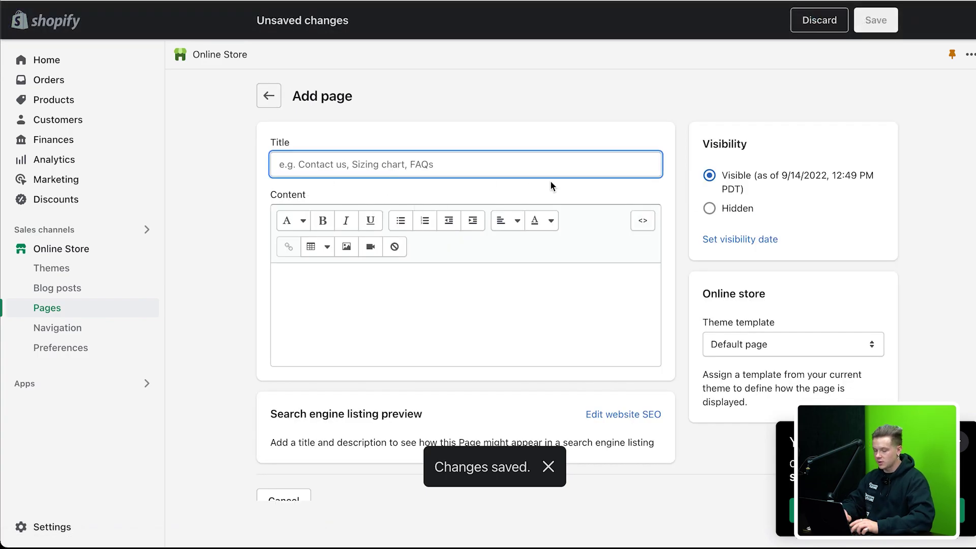
type("Contact Us")
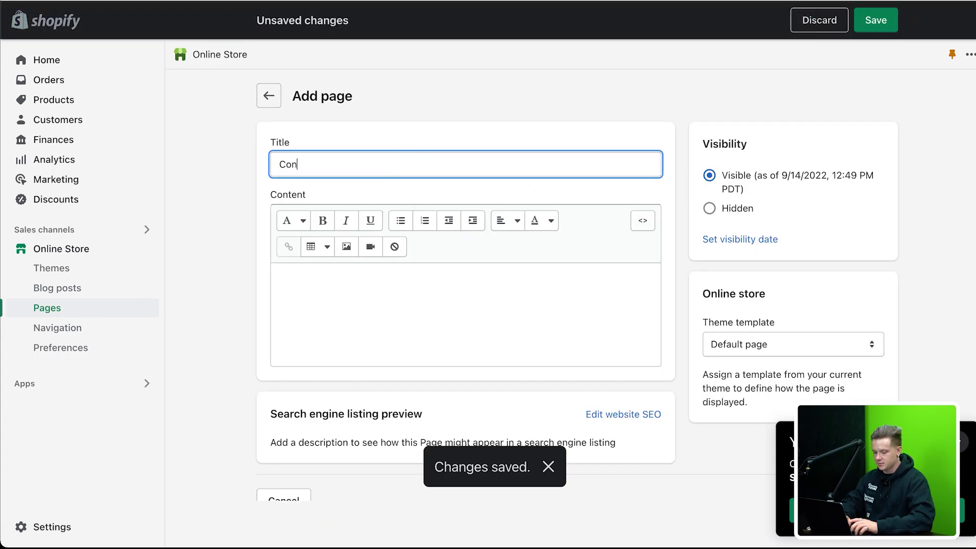
left_click(743, 341)
left_click(761, 364)
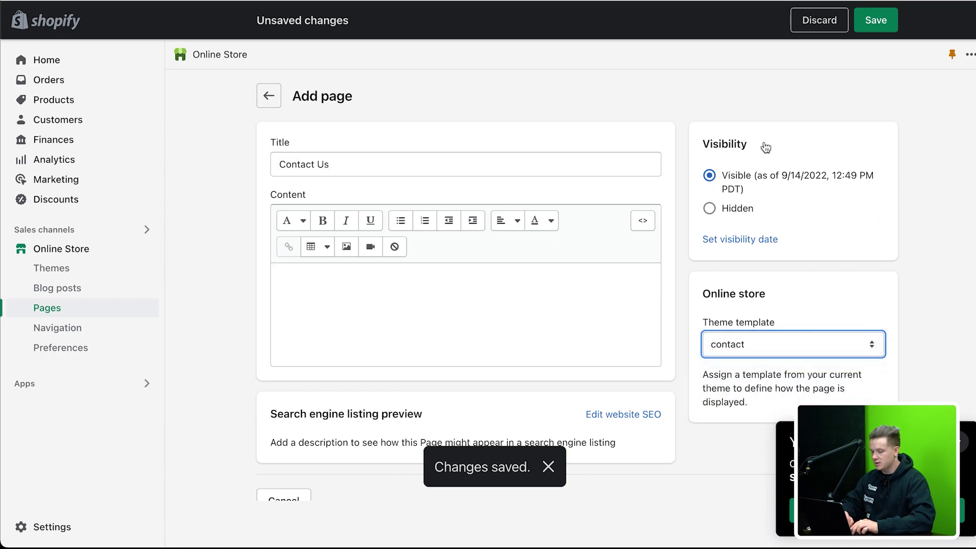
left_click(893, 20)
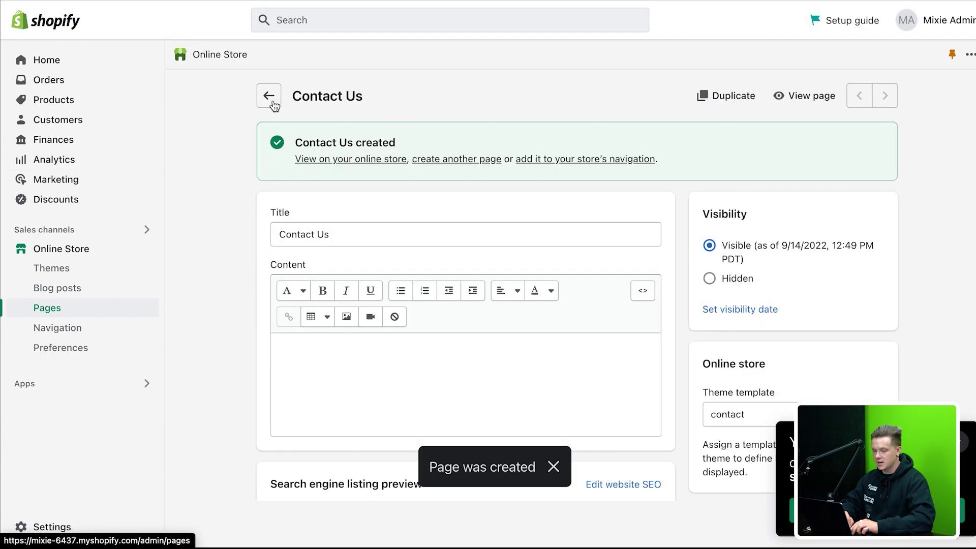
- Select the old Contact page and choose Delete pages from the bulk actions
left_click(270, 97)
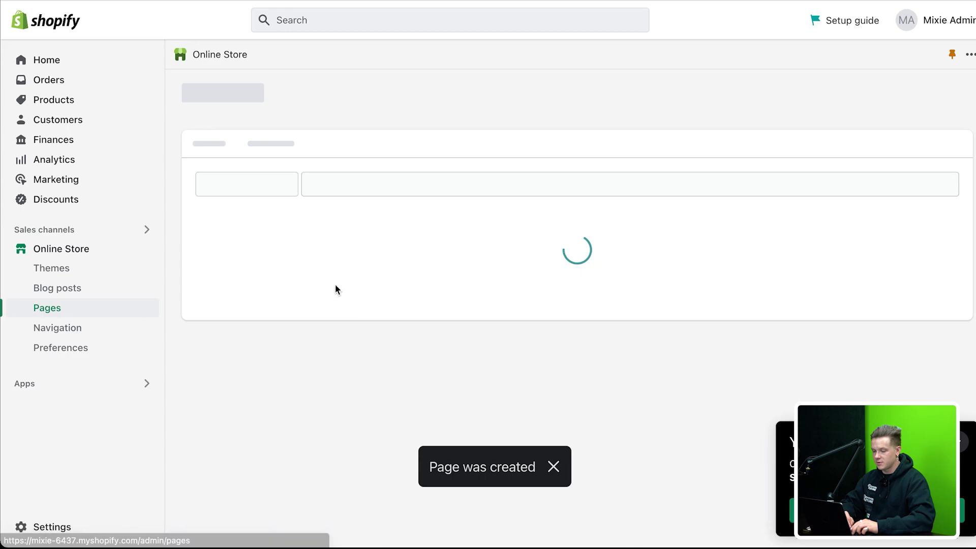
left_click(209, 403)
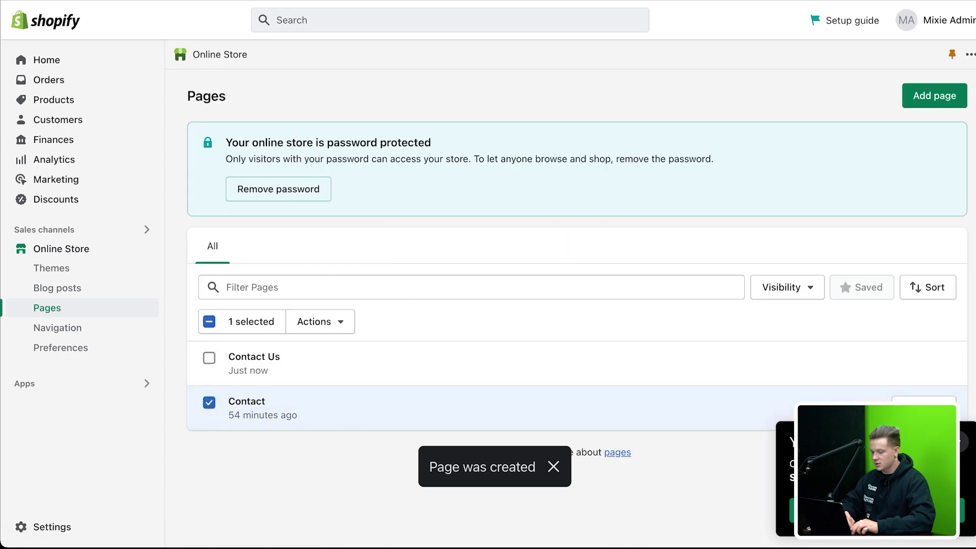
left_click(332, 326)
left_click(325, 416)
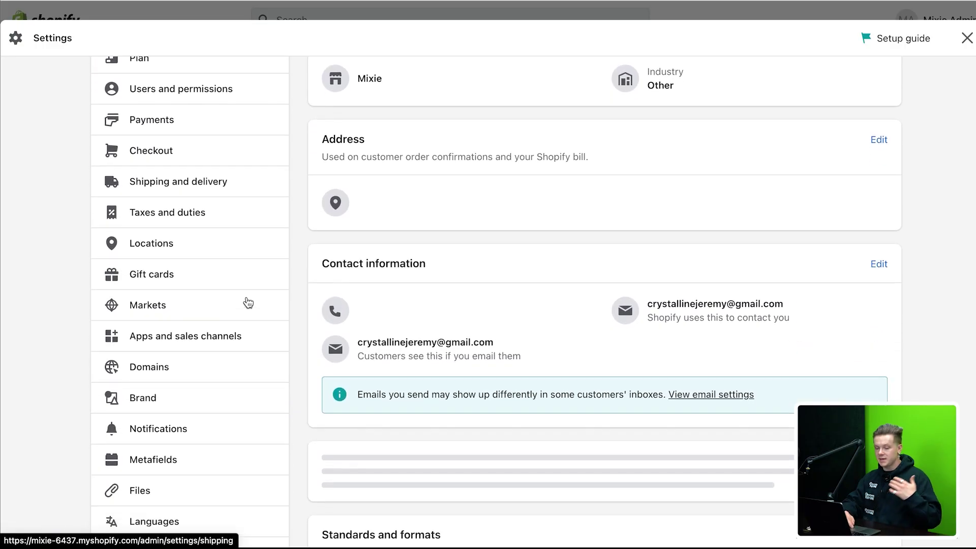
- Open the store's Policies settings page and scroll through the policy fields
scroll(247, 303, "down", 3)
left_click(207, 368)
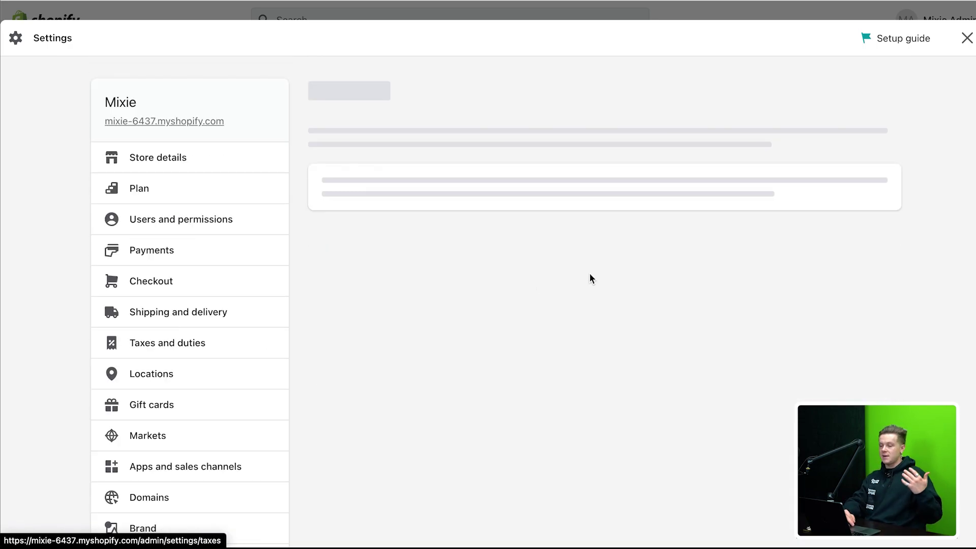
scroll(589, 274, "down", 3)
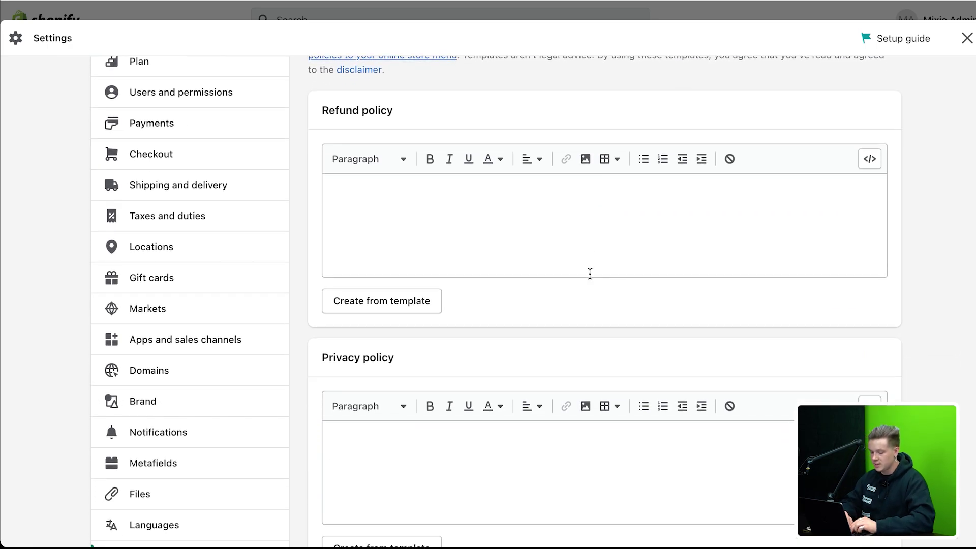
scroll(590, 273, "down", 1)
scroll(368, 312, "up", 1)
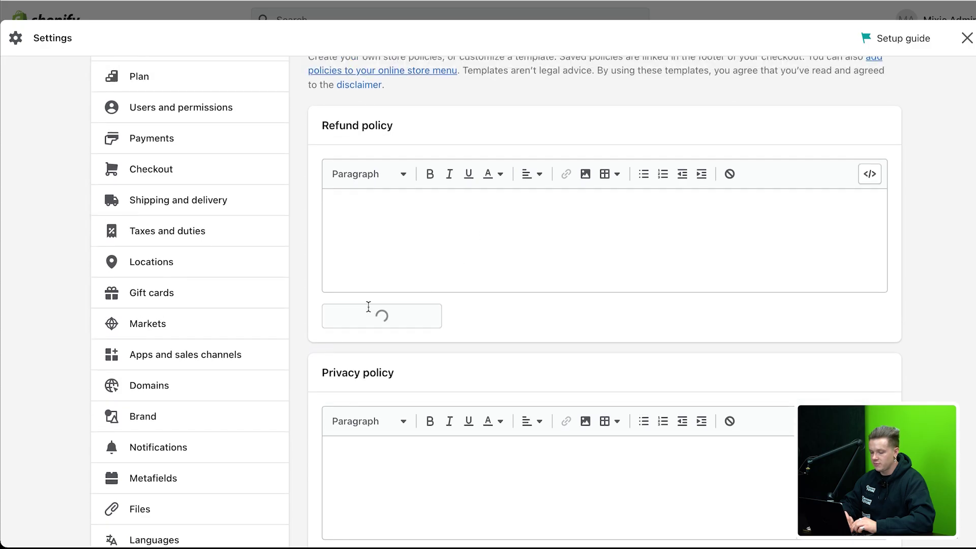
scroll(368, 307, "down", 10)
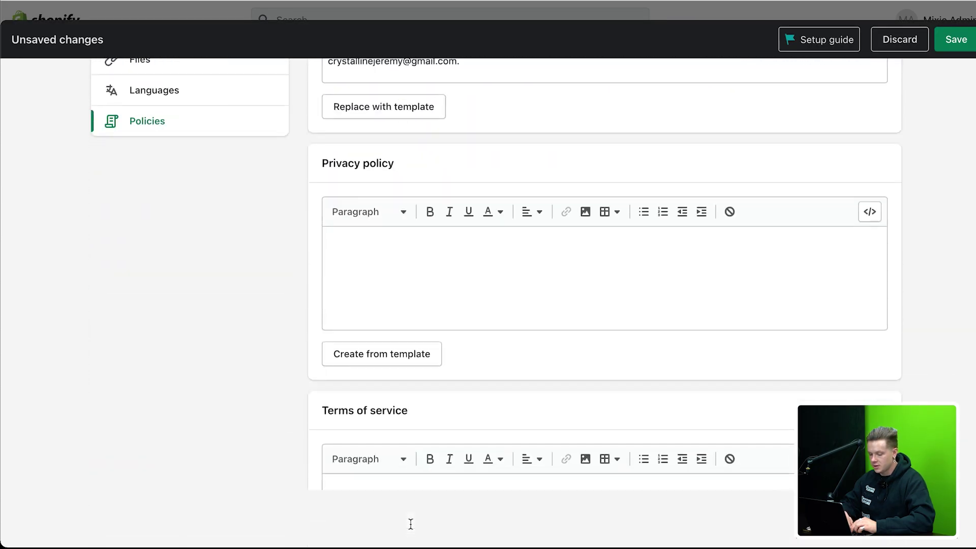
scroll(385, 275, "down", 2)
scroll(458, 356, "down", 15)
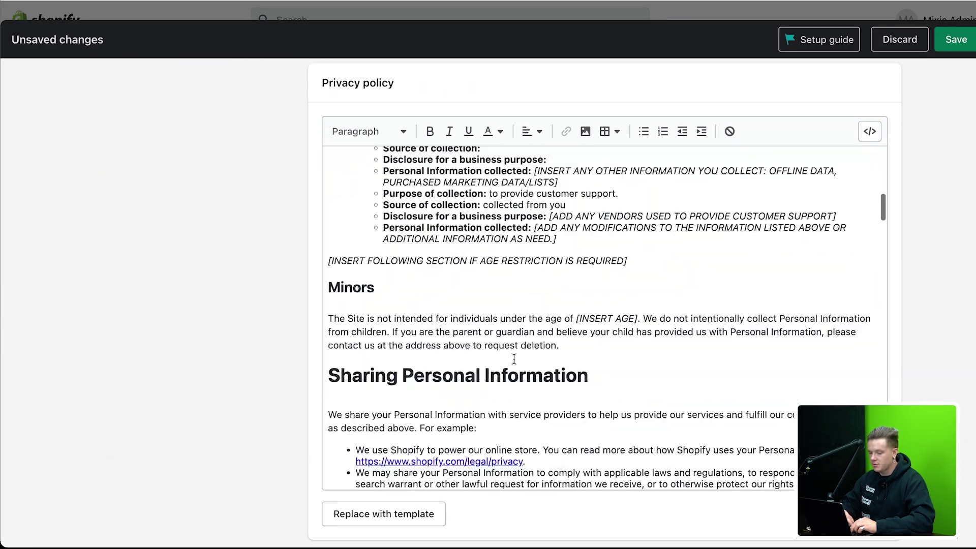
scroll(514, 358, "down", 10)
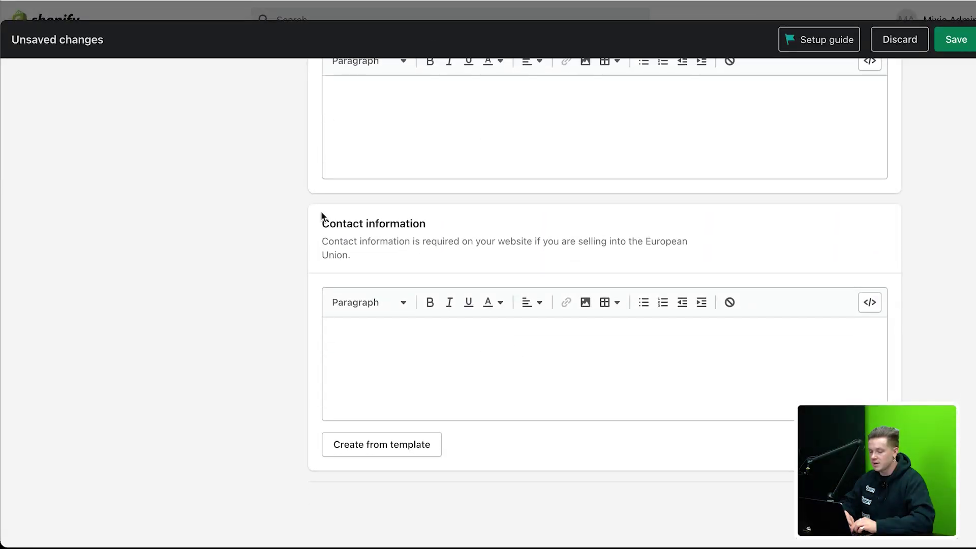
scroll(545, 159, "up", 2)
- Fill the Contact information policy with Shopify's template text
scroll(555, 216, "down", 1)
left_click(351, 503)
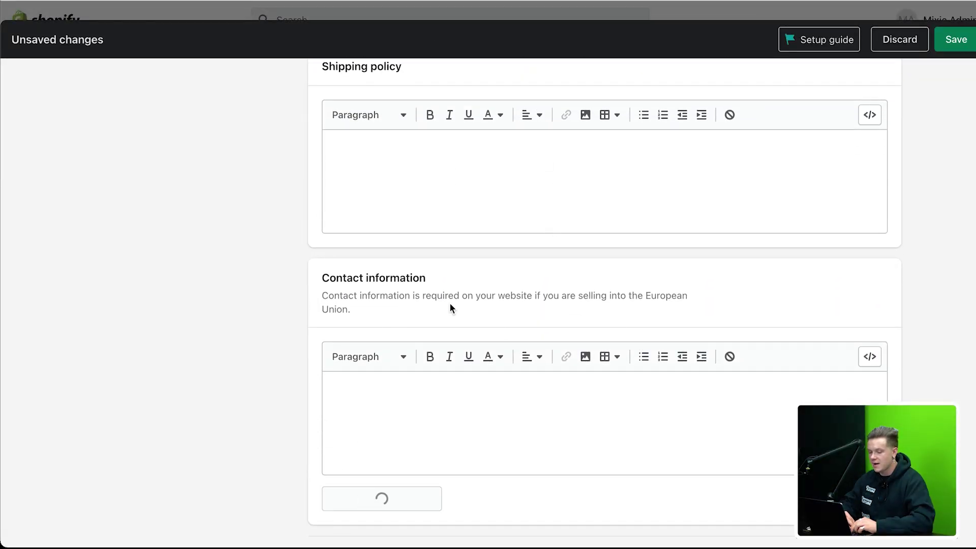
scroll(455, 305, "down", 2)
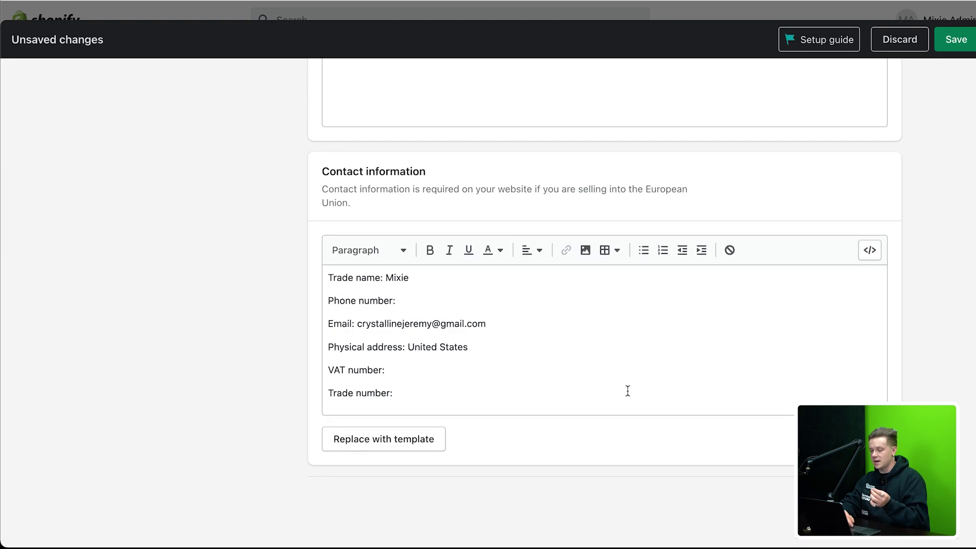
scroll(628, 391, "up", 15)
scroll(454, 309, "up", 10)
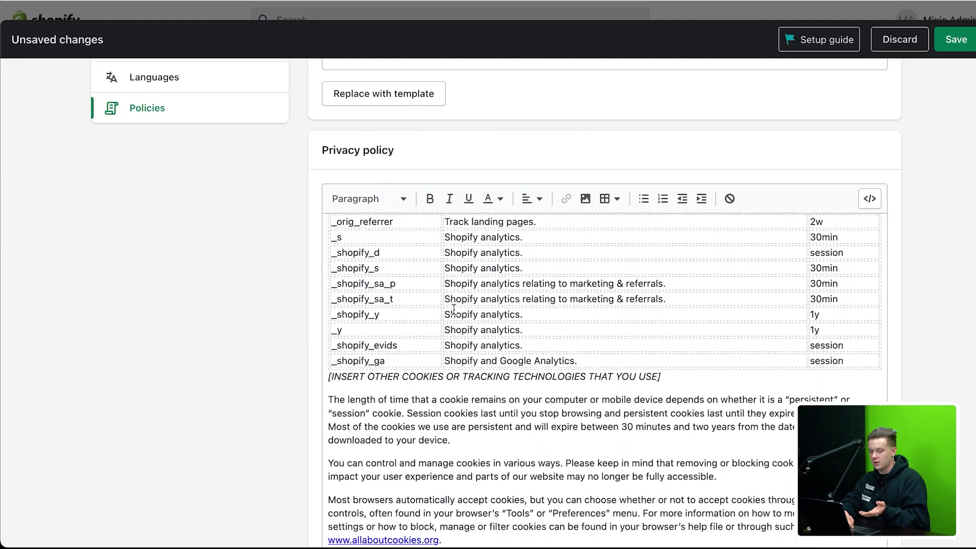
scroll(542, 307, "up", 10)
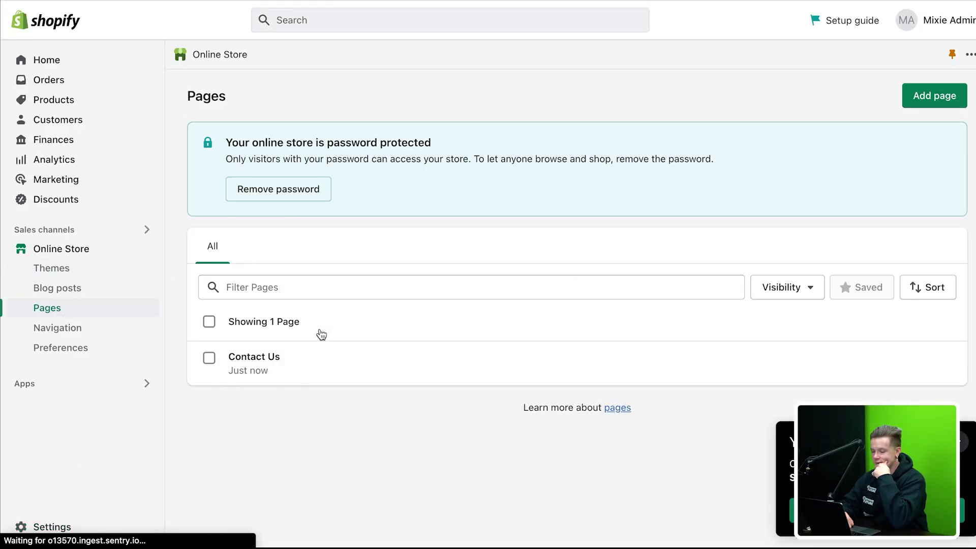
- Open the Footer menu from the store's Navigation settings
left_click(76, 334)
scroll(545, 326, "down", 1)
left_click(517, 262)
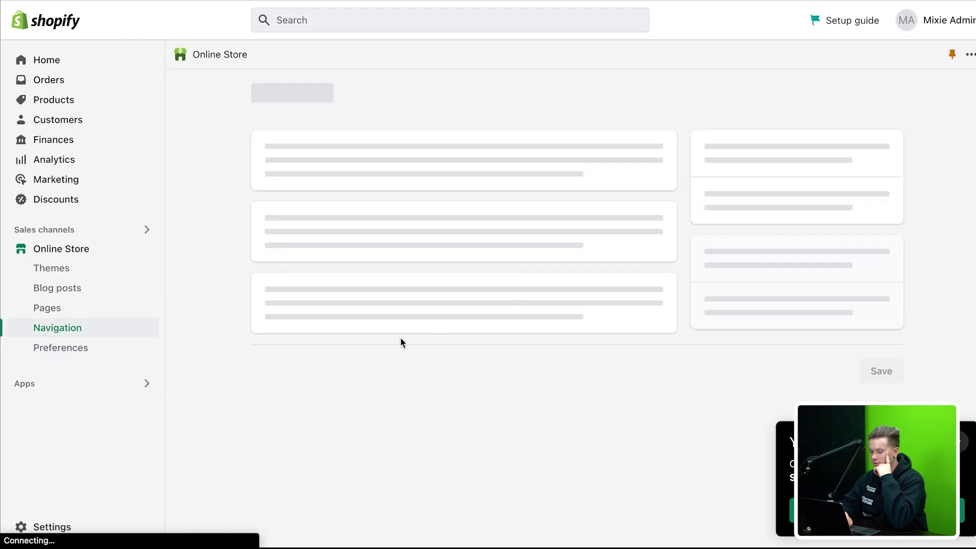
- Add a Contact Information item to the footer menu, linked to a store policy
left_click(325, 304)
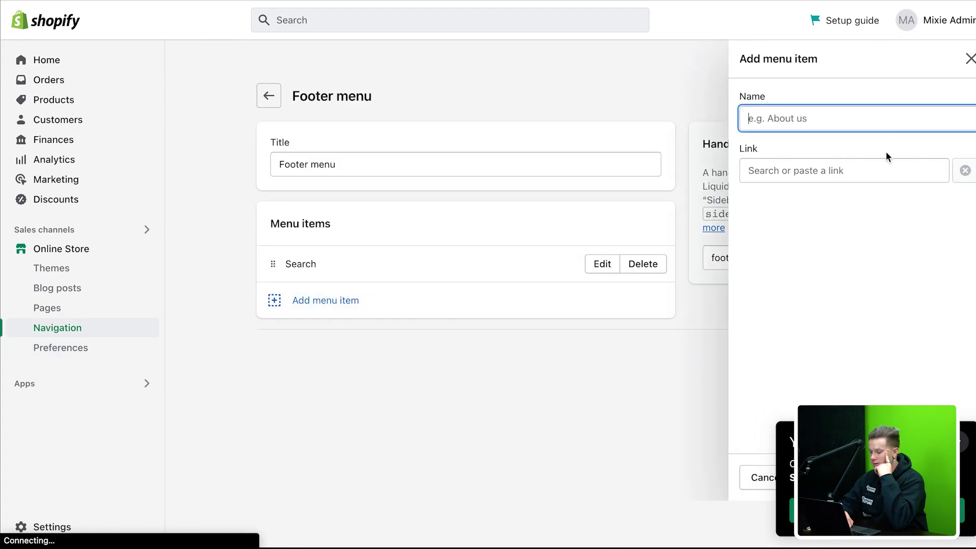
left_click(855, 175)
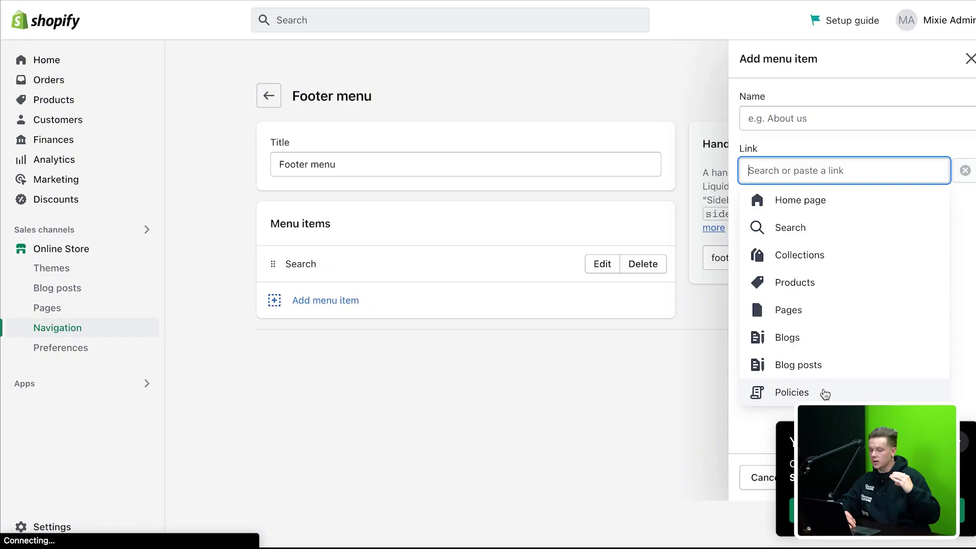
left_click(825, 394)
left_click(841, 238)
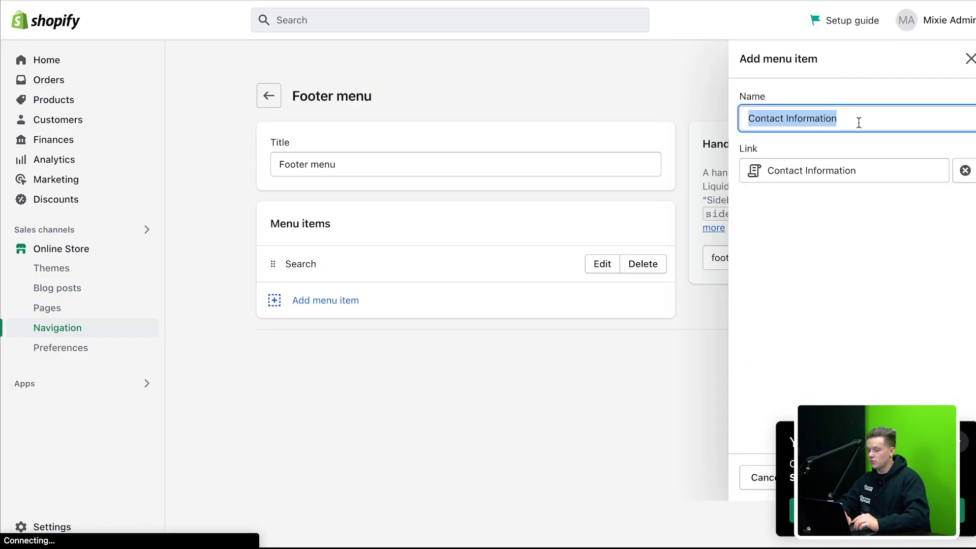
left_click(959, 169)
left_click(841, 170)
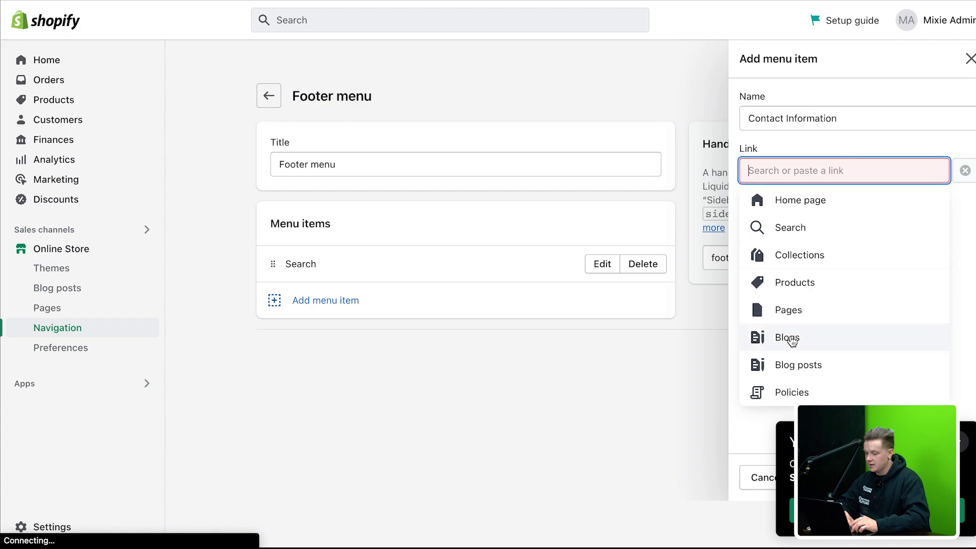
left_click(825, 394)
left_click(806, 262)
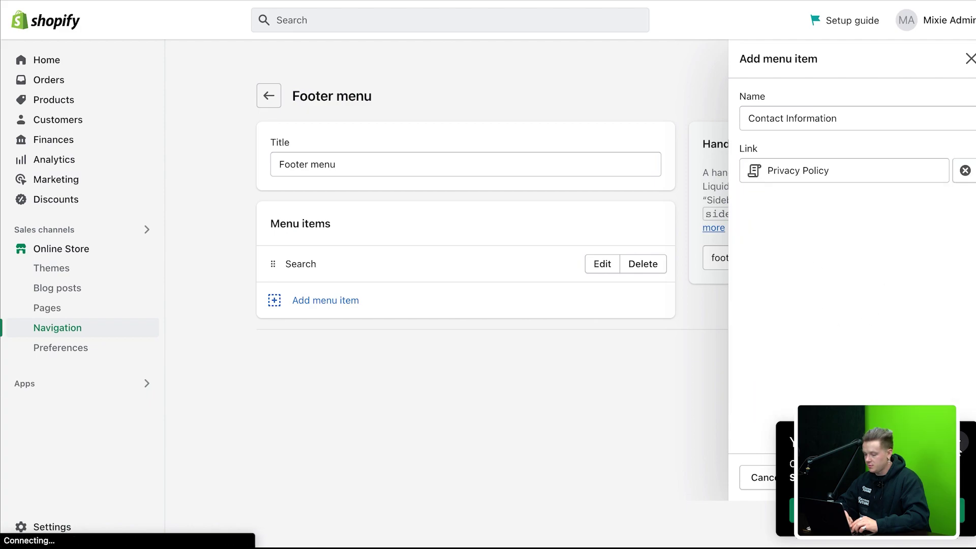
left_click(955, 478)
- Add a Refund Policy item linked to the store's Refund Policy
left_click(475, 351)
left_click(894, 162)
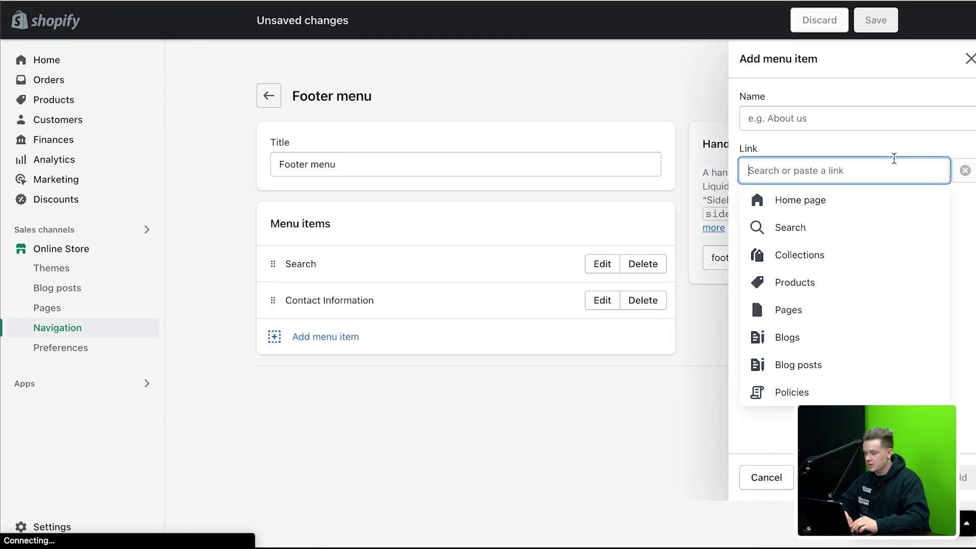
left_click(834, 387)
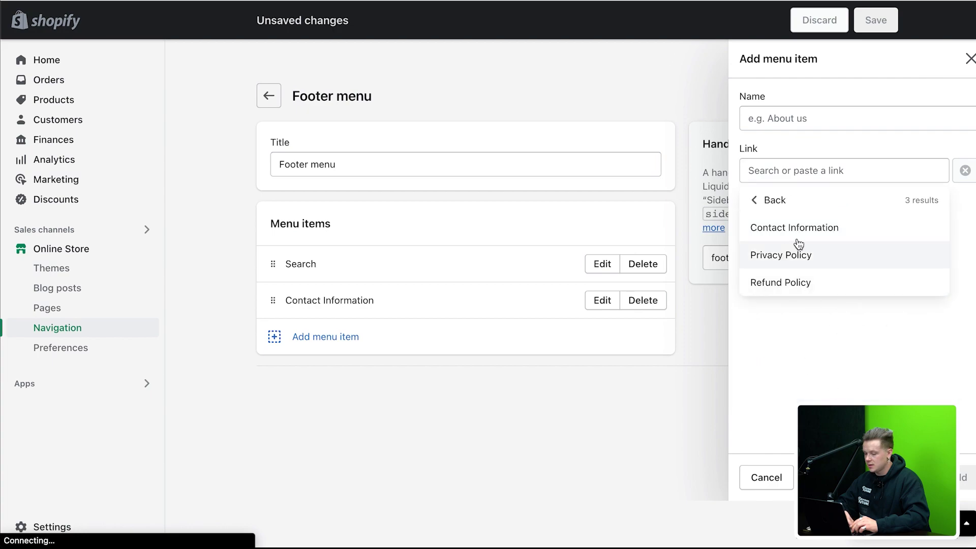
left_click(811, 283)
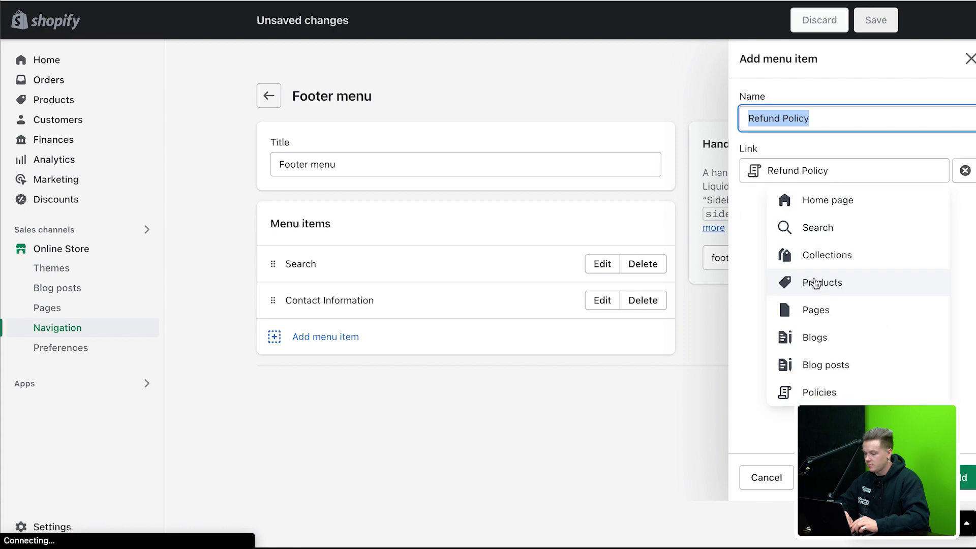
key("Return")
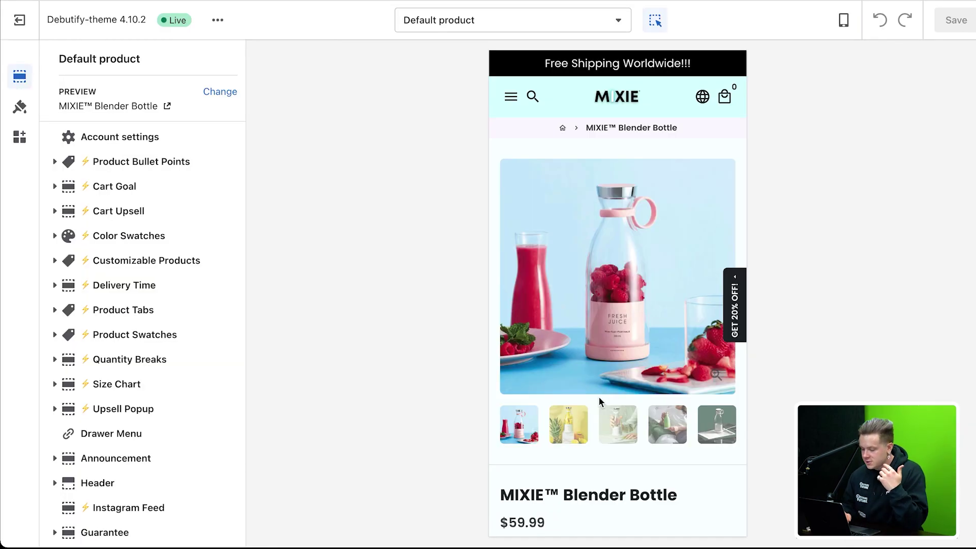
- Scroll through the theme editor's page preview
scroll(636, 345, "down", 2)
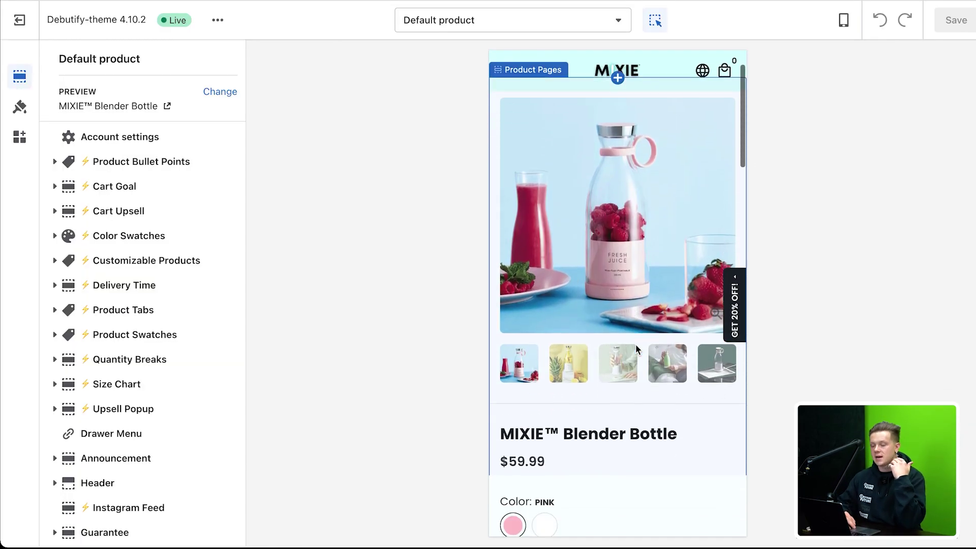
scroll(635, 343, "down", 10)
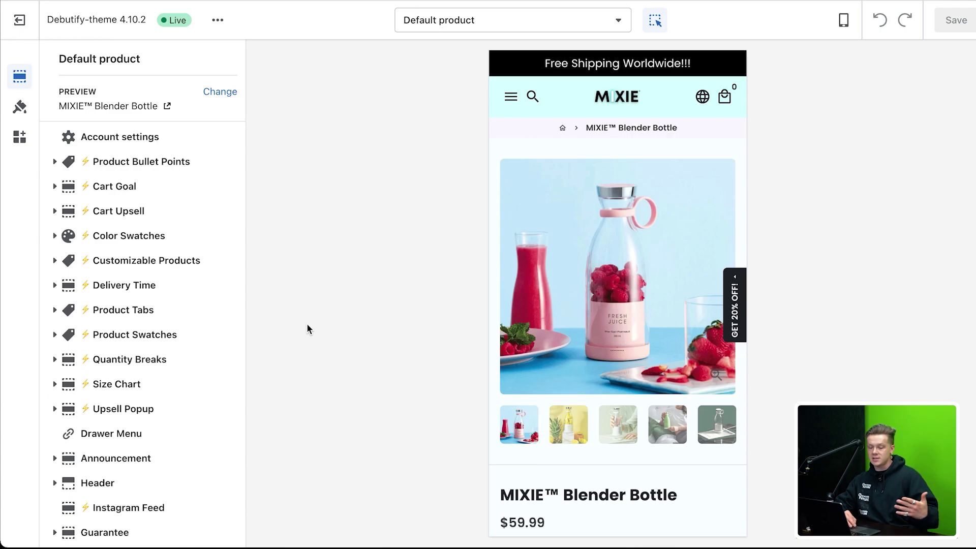
scroll(116, 355, "down", 3)
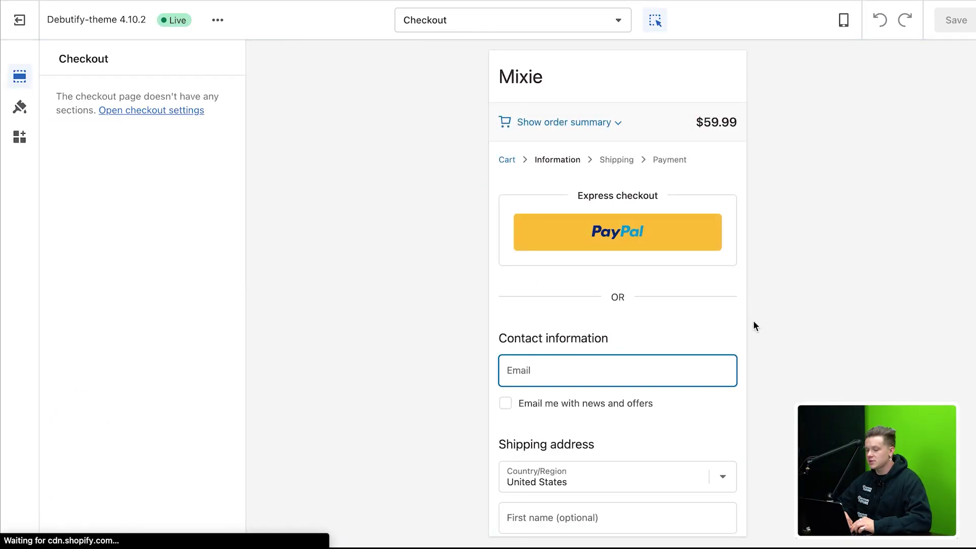
- Scroll the Checkout preview down to the contact email and shipping address fields
scroll(569, 353, "down", 5)
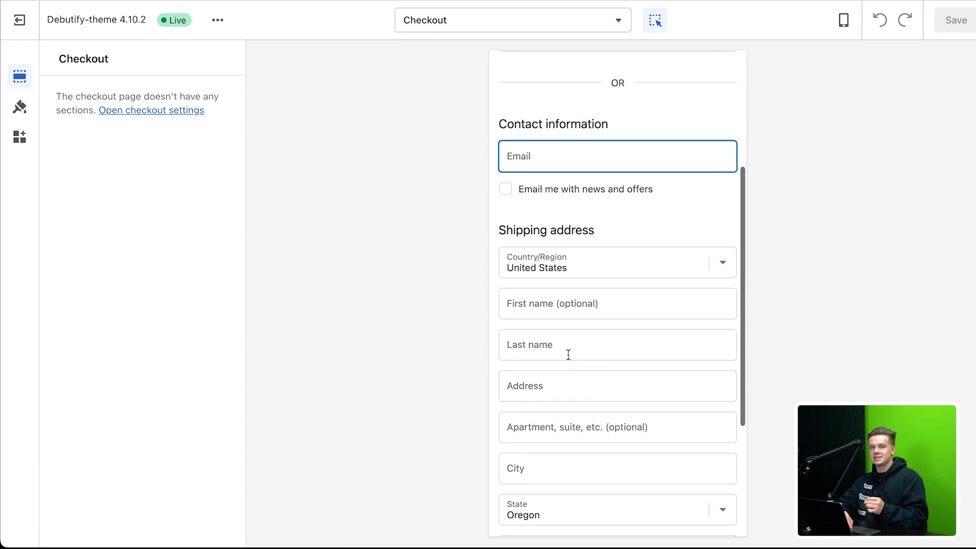